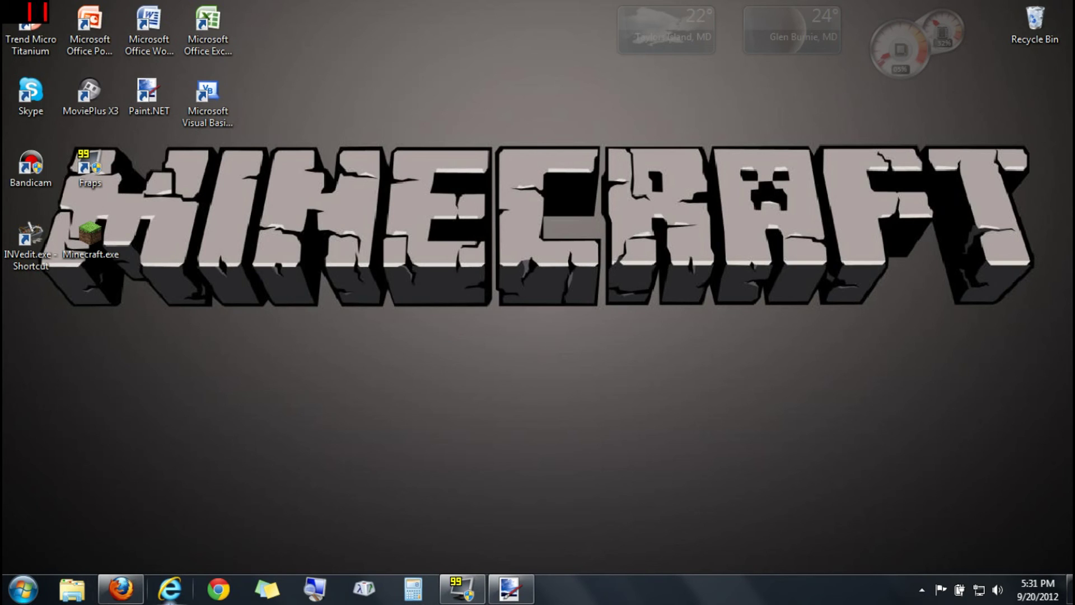
# Bring the Skin - Minecraft Wiki Firefox window back to the front from the taskbar
pyautogui.click(132, 596)
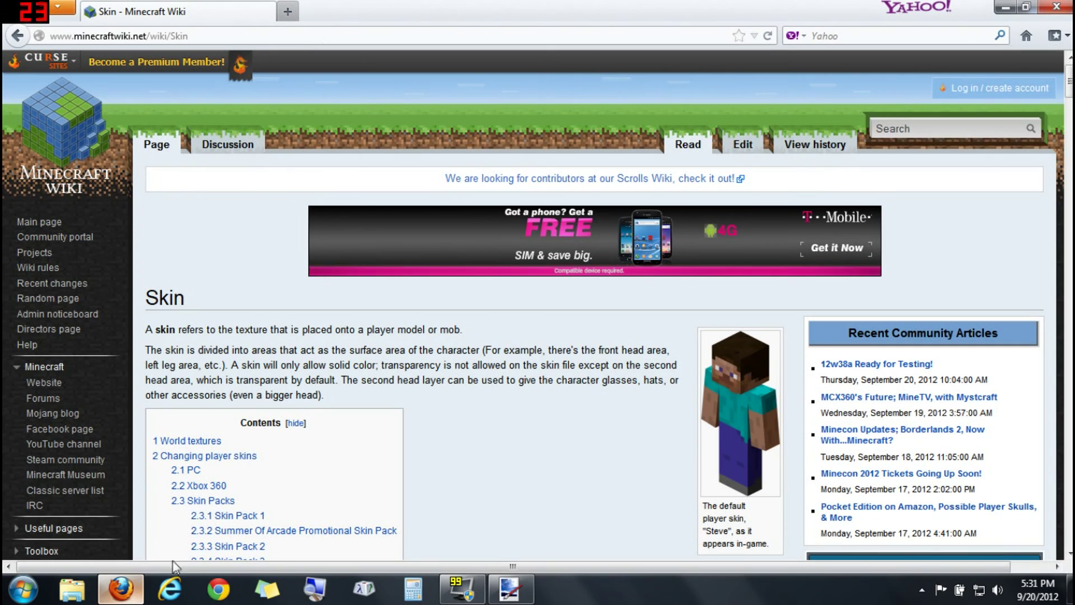
# Open the File:Skinzones.png skin-guide page from the Creating a skin image, then minimize Firefox
pyautogui.scroll(-5, 768, 304)
pyautogui.moveTo(1071, 124); pyautogui.dragTo(1070, 317)
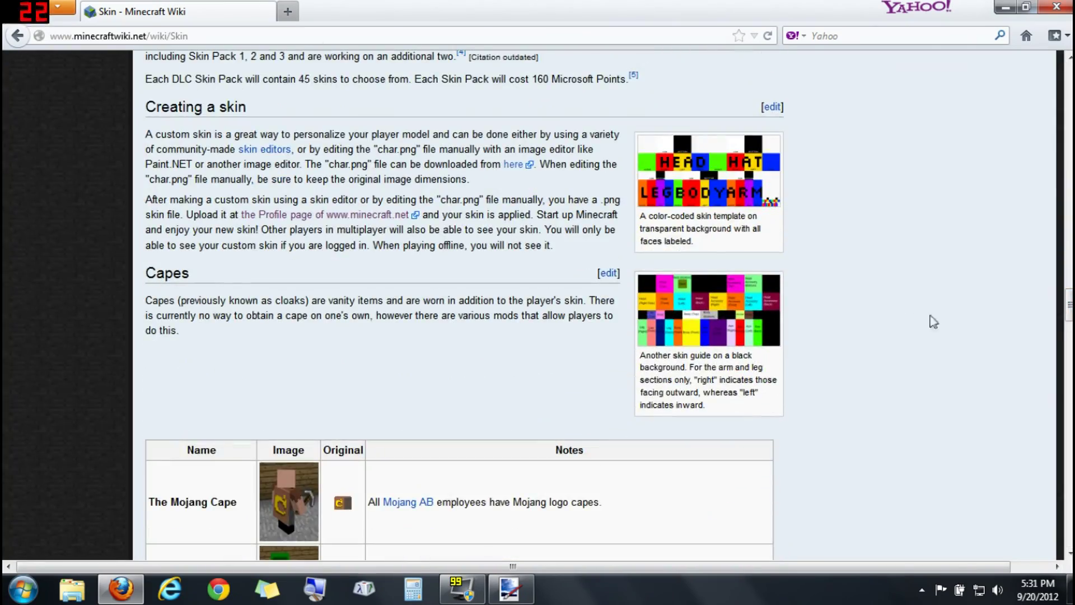
pyautogui.rightClick(759, 337)
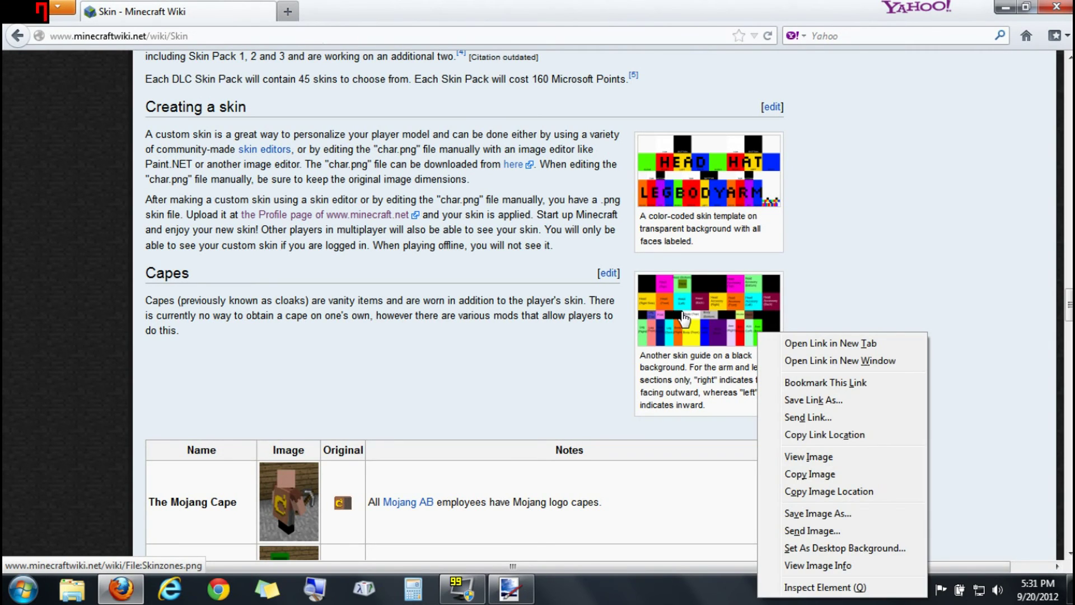
pyautogui.click(684, 318)
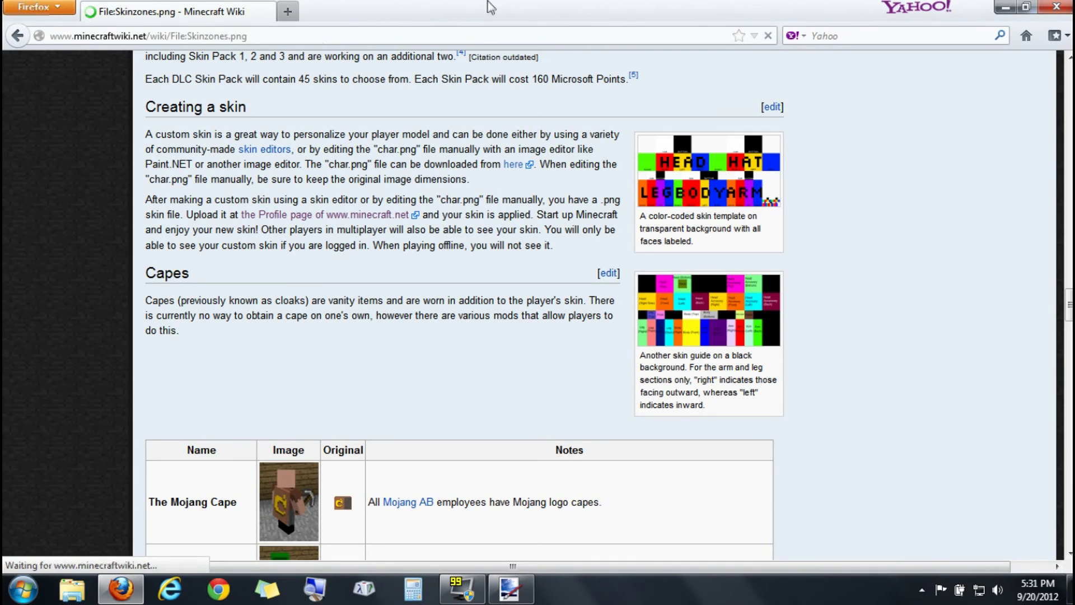
pyautogui.click(1005, 7)
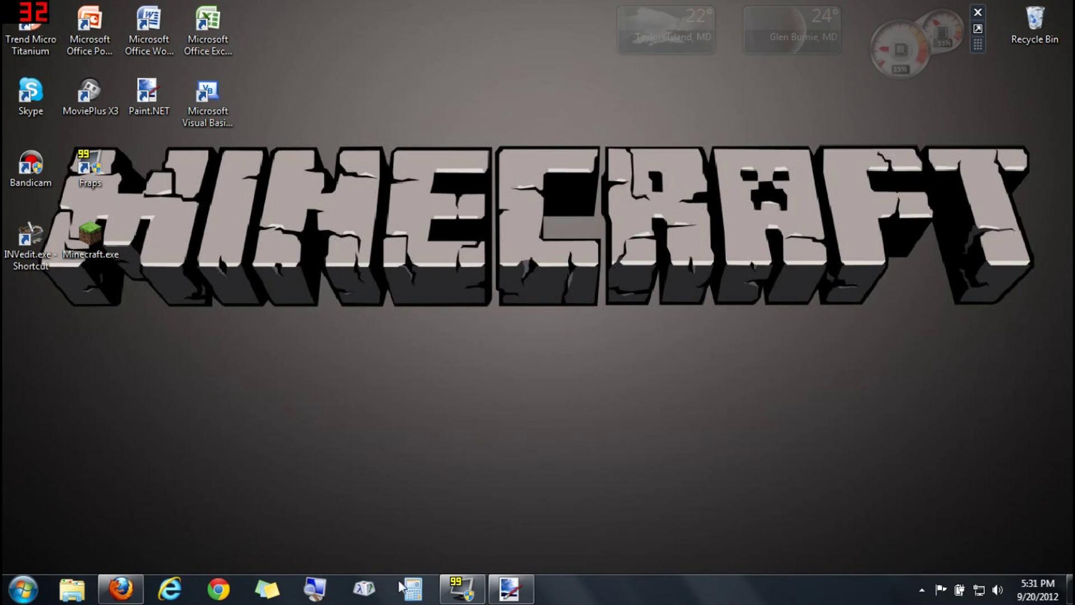
# Restore the Paint.NET window holding the skin template
pyautogui.click(510, 588)
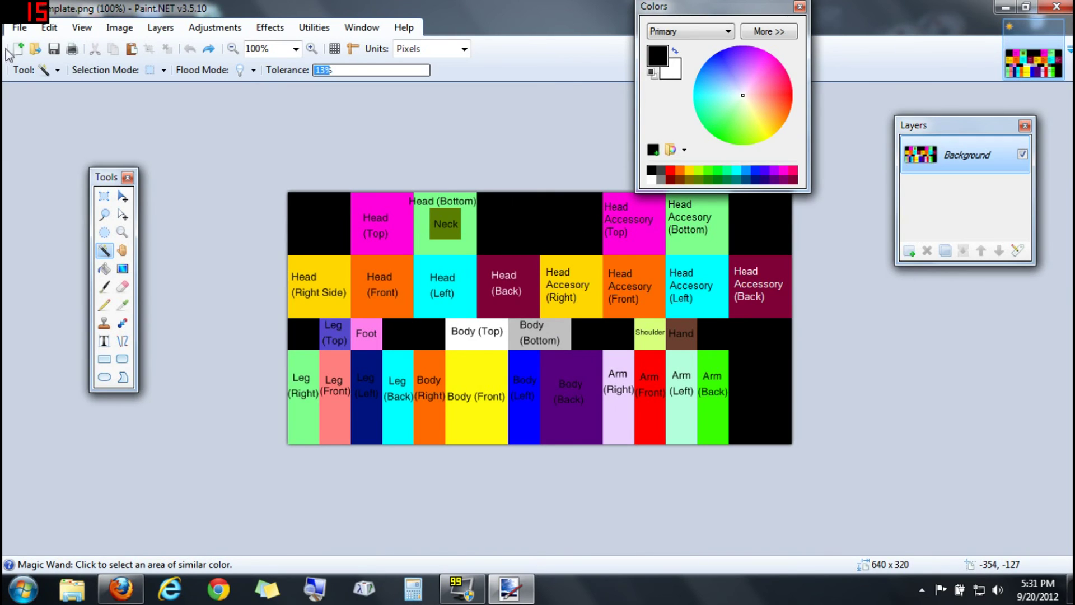
pyautogui.click(20, 29)
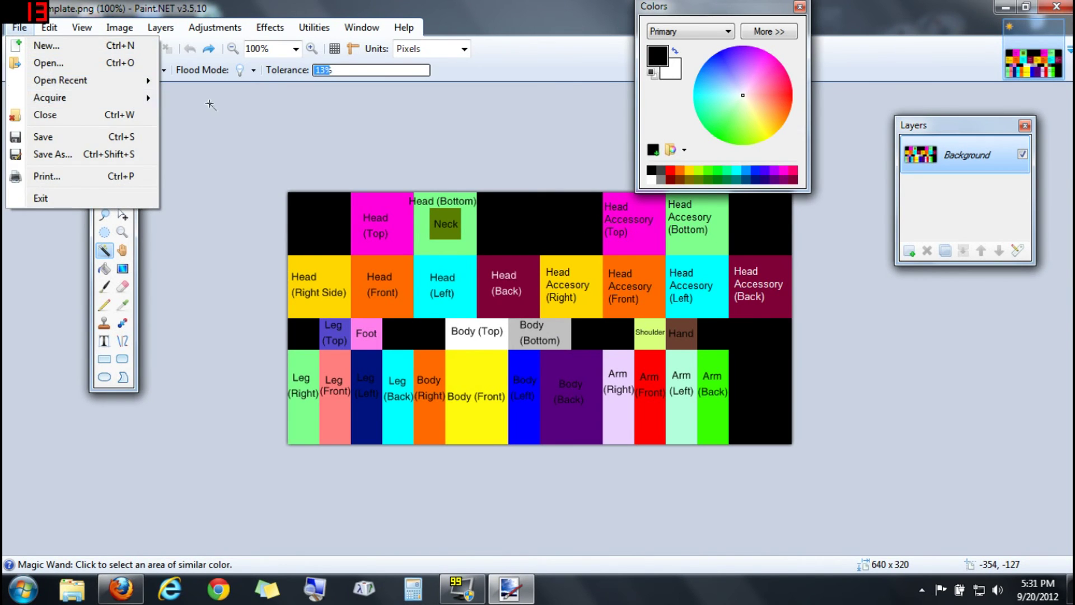
pyautogui.click(20, 27)
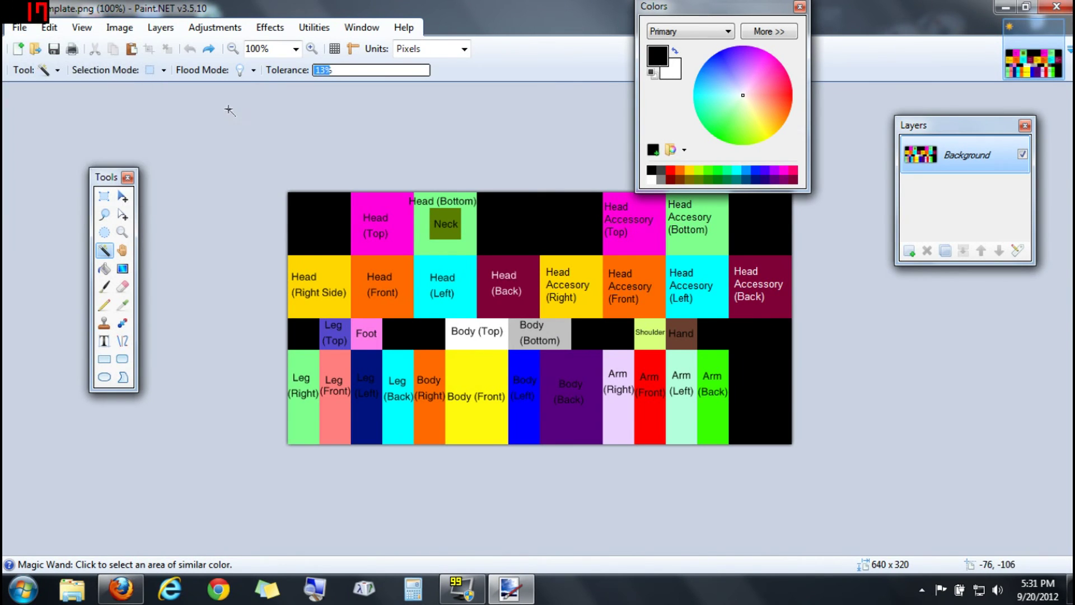
# Erase the black top-left, top-middle, top-right and bottom-right areas to transparency
pyautogui.click(327, 216)
pyautogui.press('Delete')
pyautogui.click(511, 235)
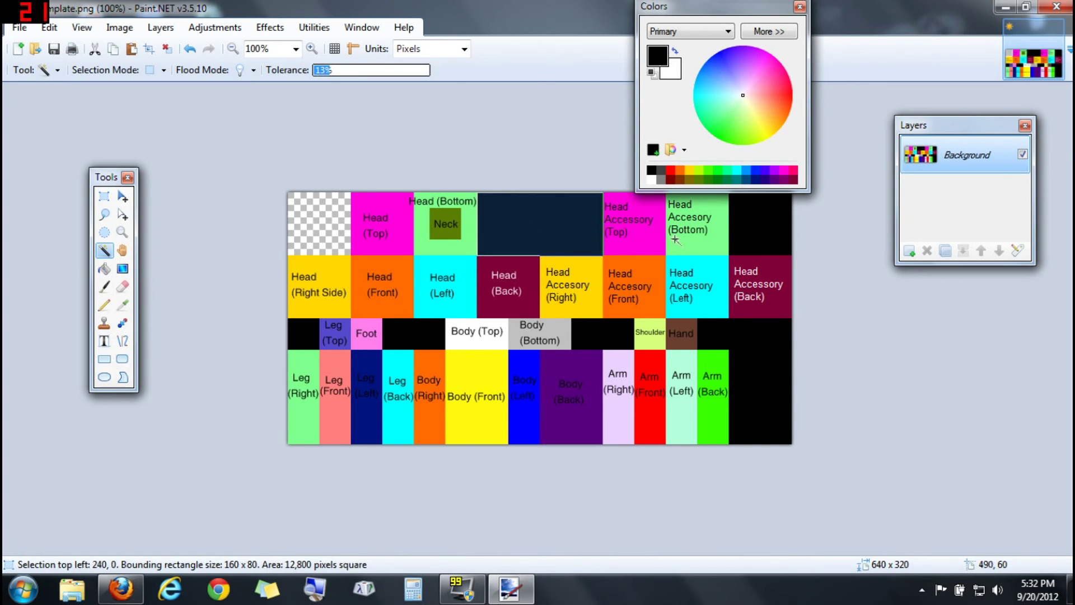
pyautogui.press('Delete')
pyautogui.click(751, 228)
pyautogui.press('Delete')
pyautogui.click(766, 358)
pyautogui.press('Delete')
# Erase the remaining black cells beside Body (Bottom), Foot and Leg (Top)
pyautogui.click(603, 334)
pyautogui.press('Delete')
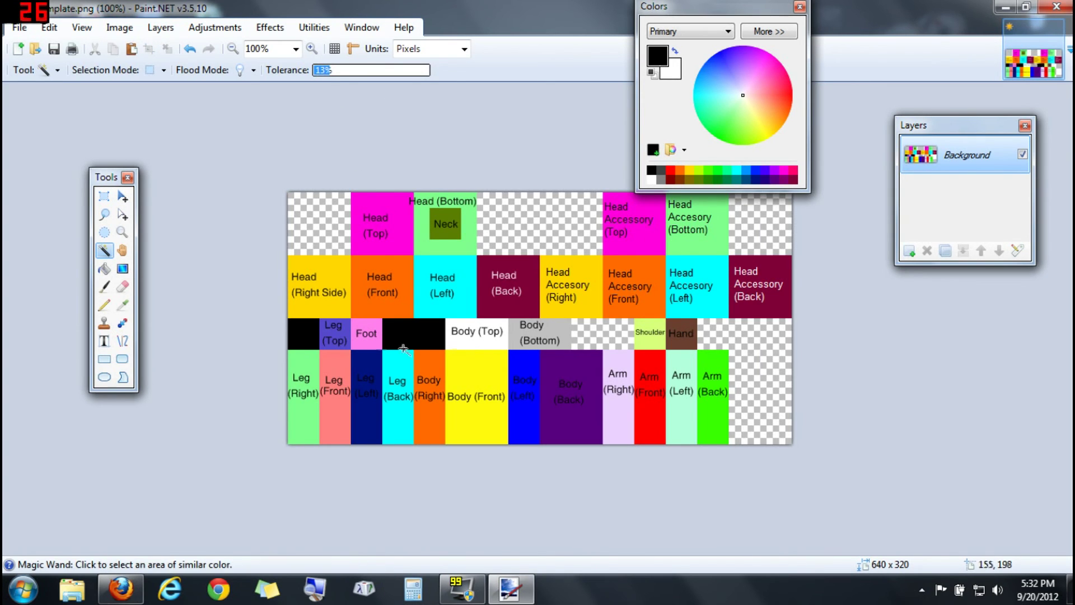
pyautogui.click(414, 336)
pyautogui.press('Delete')
pyautogui.click(315, 341)
pyautogui.press('Delete')
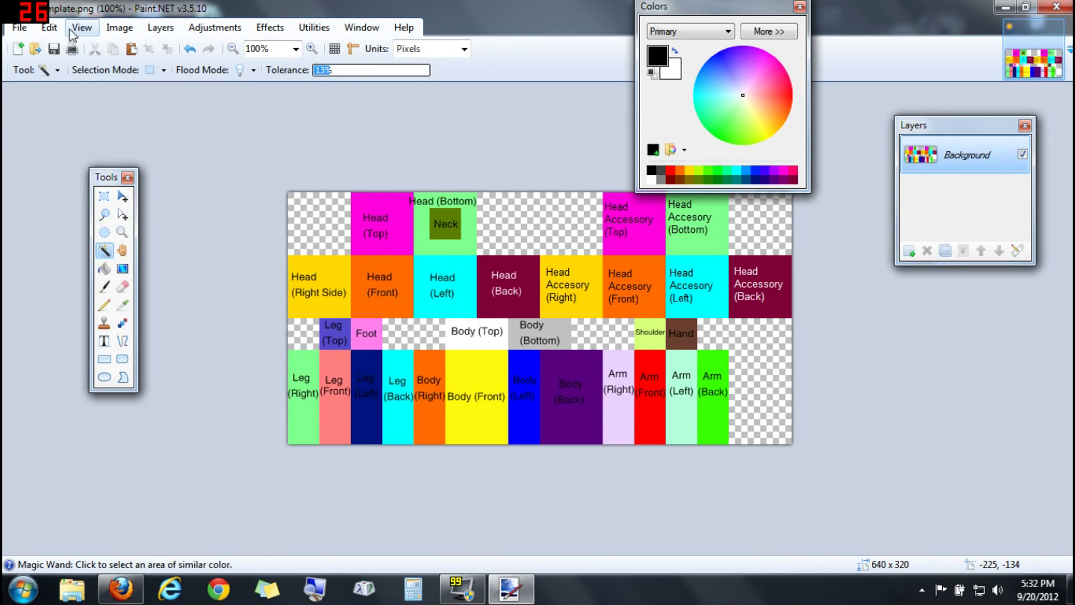
pyautogui.click(113, 29)
# Resize the image to width 64 and height 32, then zoom in until it fills the workspace
pyautogui.click(144, 63)
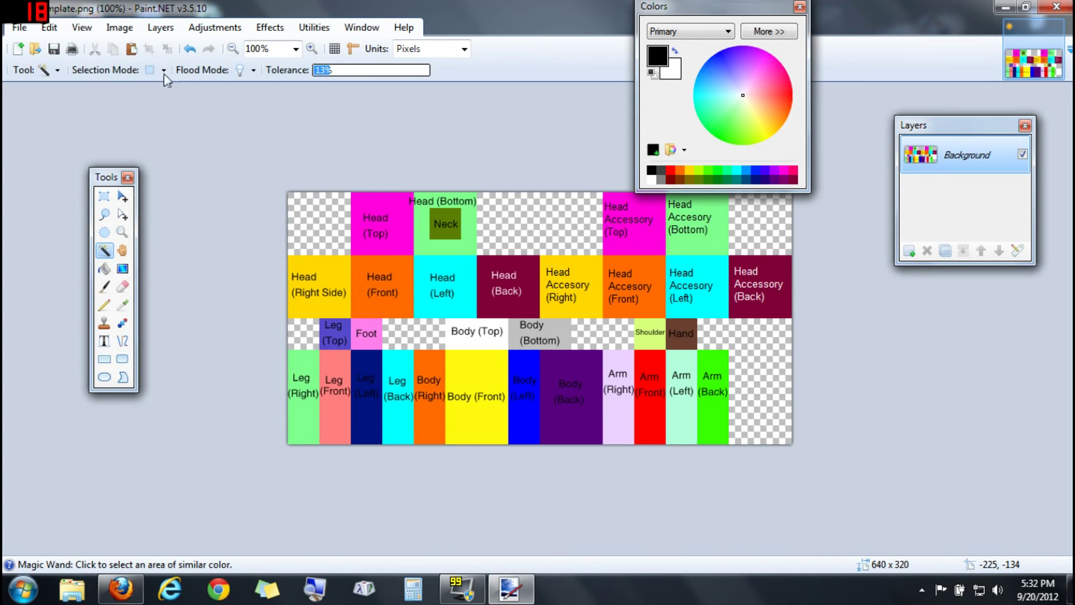
pyautogui.write('64')
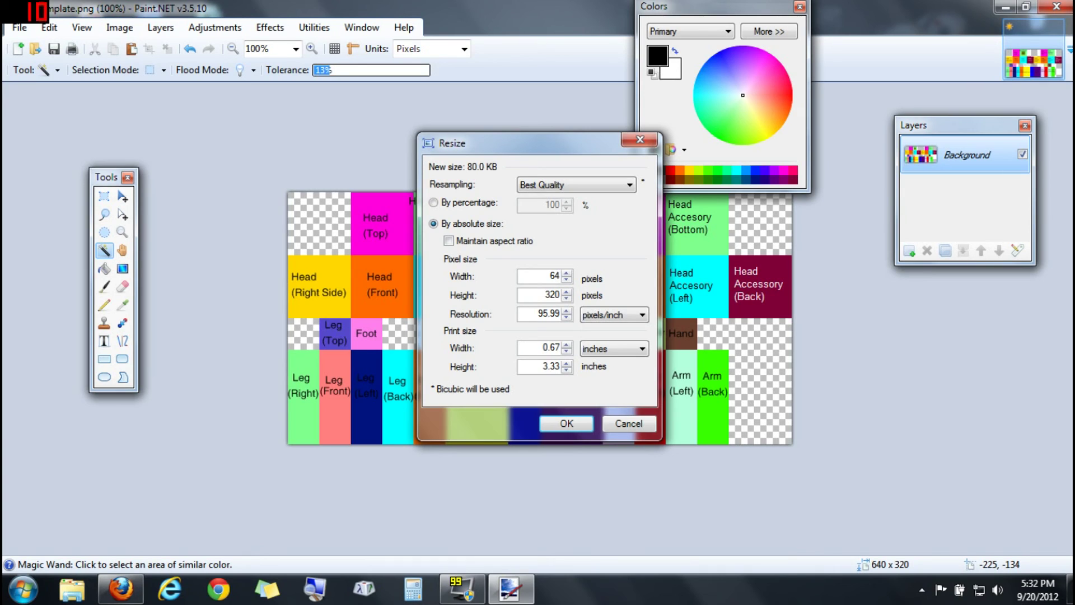
pyautogui.press('Tab')
pyautogui.write('32')
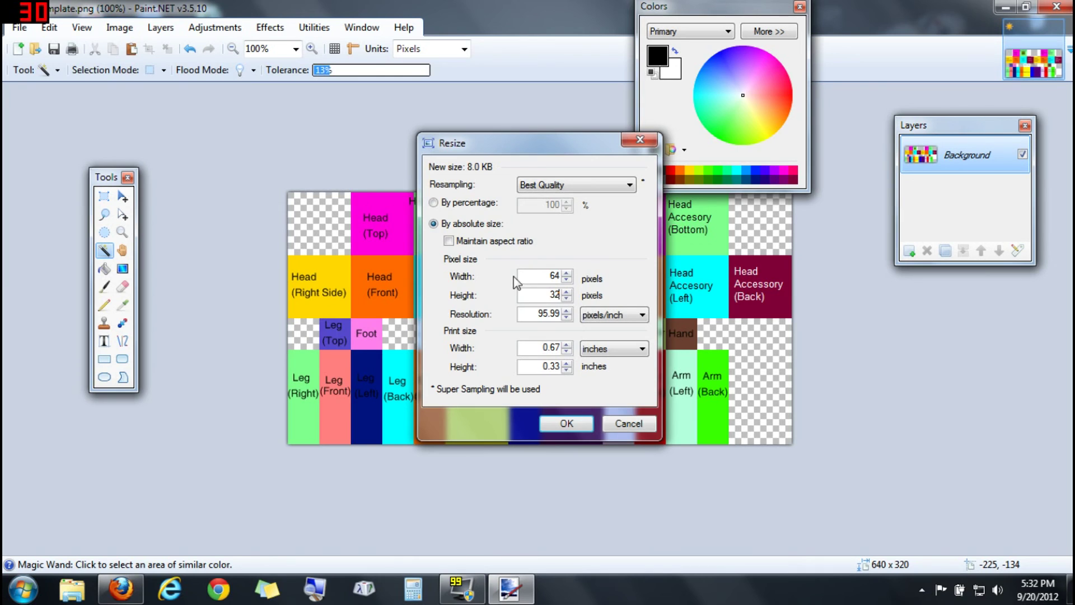
pyautogui.click(573, 423)
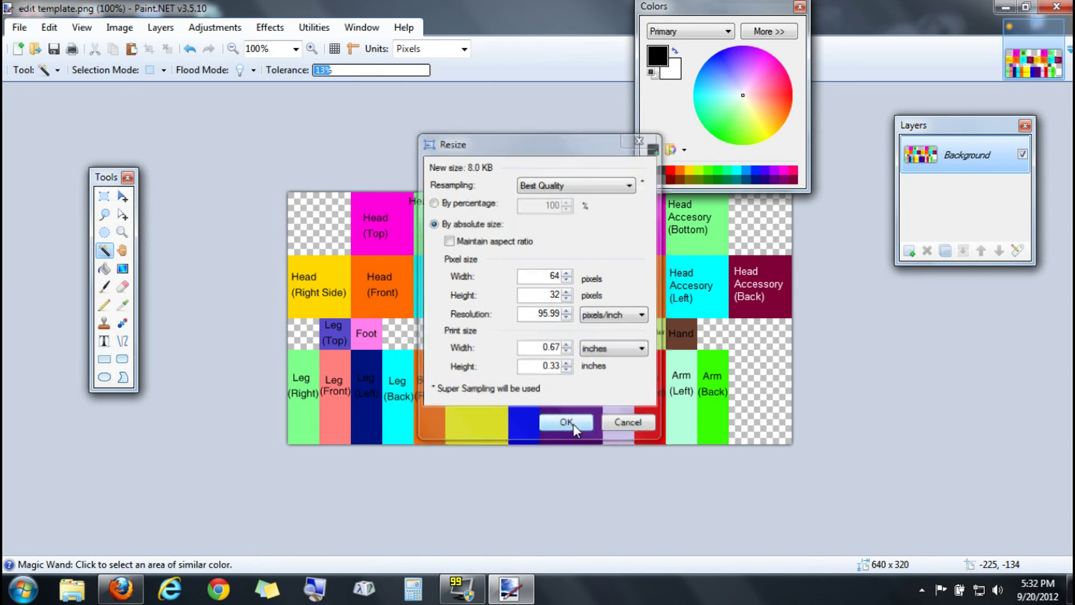
pyautogui.click(312, 49)
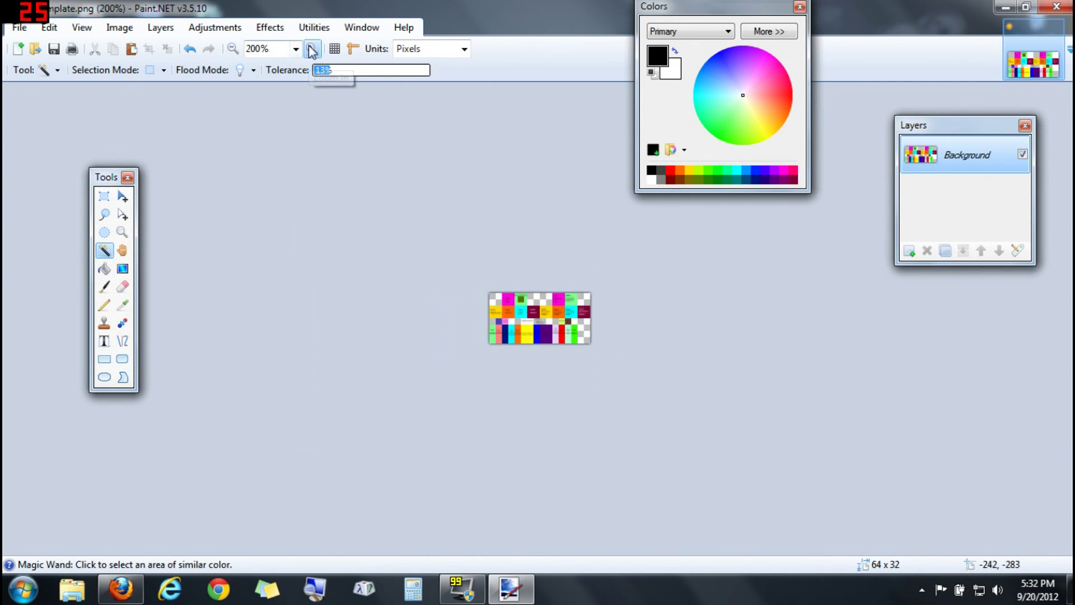
pyautogui.click(312, 49)
pyautogui.click(311, 49)
pyautogui.click(311, 48)
pyautogui.click(312, 49)
pyautogui.click(311, 48)
pyautogui.click(312, 49)
pyautogui.click(312, 49)
pyautogui.click(312, 48)
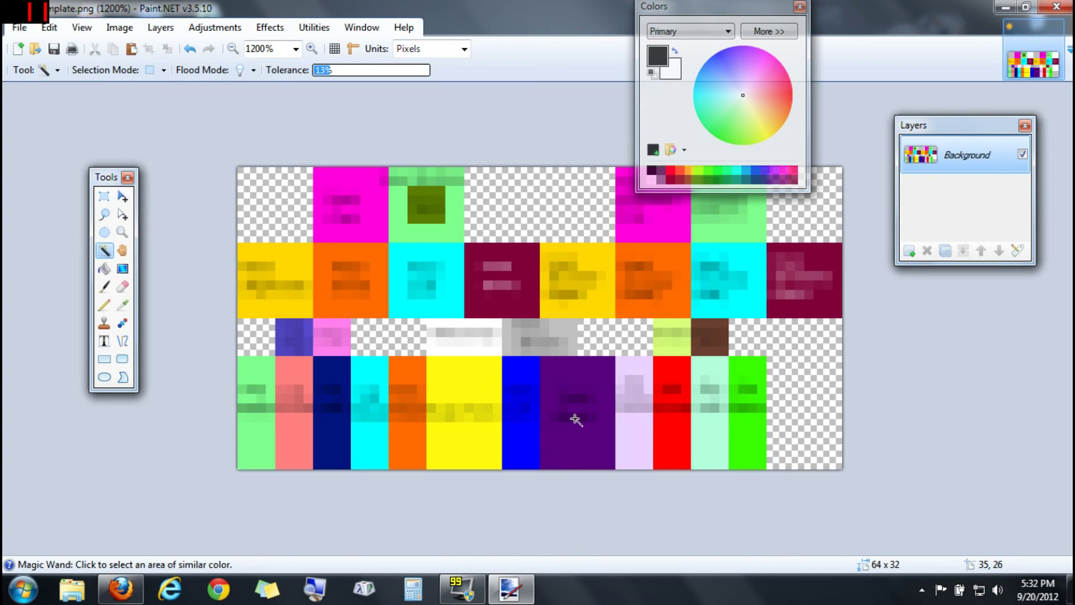
# Save the resized image as edit template.png in PNG format
pyautogui.click(20, 28)
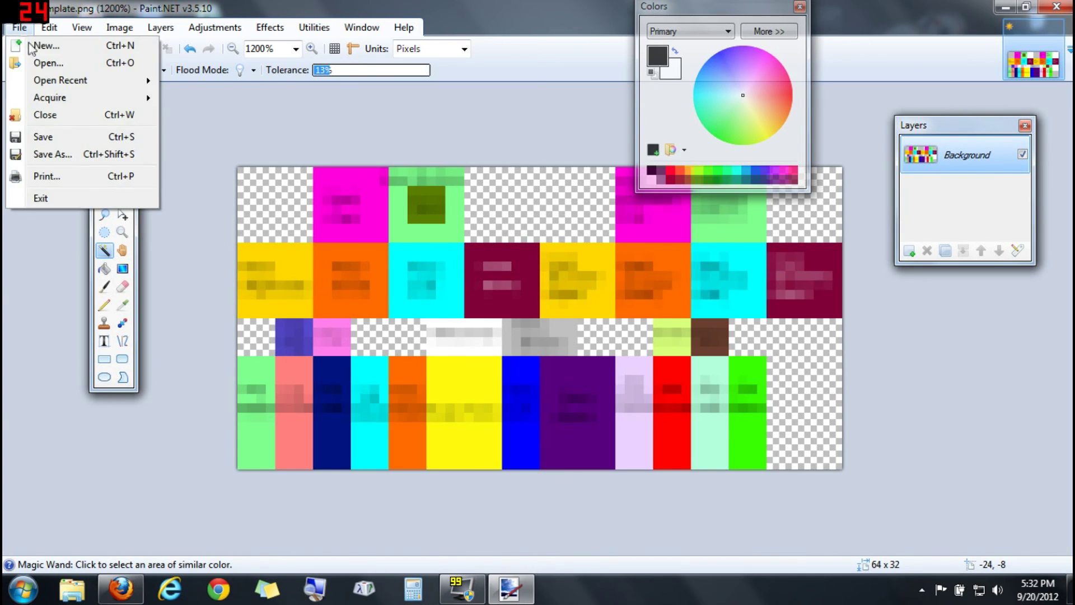
pyautogui.click(69, 153)
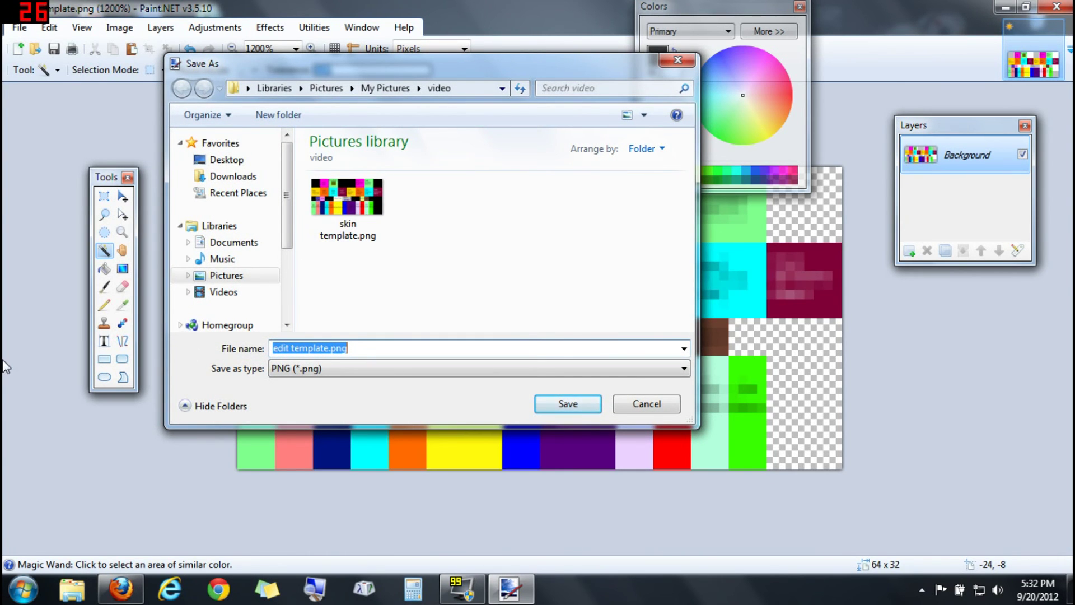
pyautogui.click(567, 406)
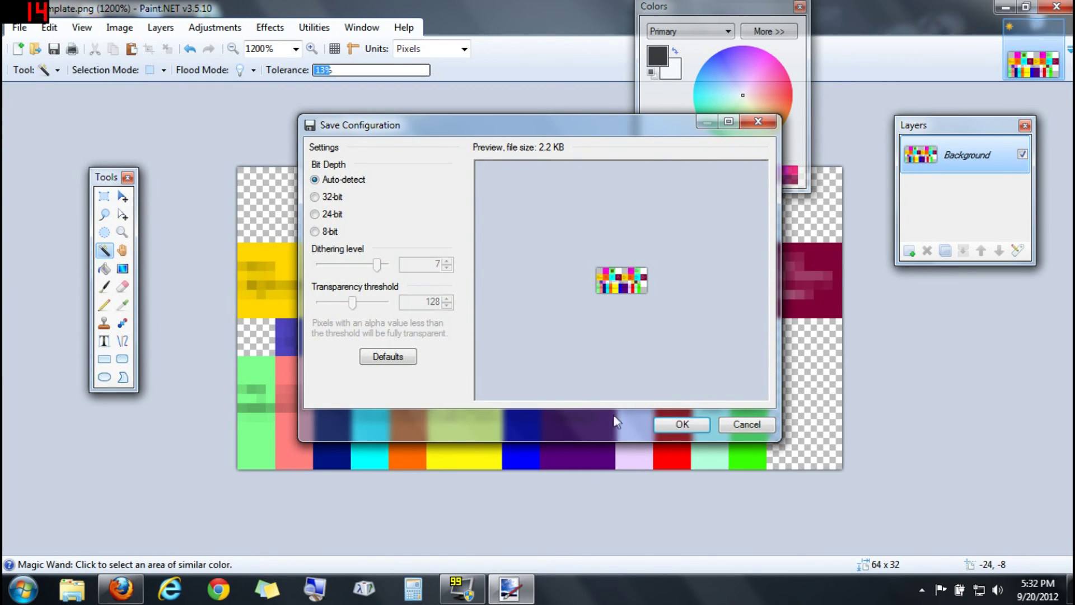
pyautogui.click(683, 425)
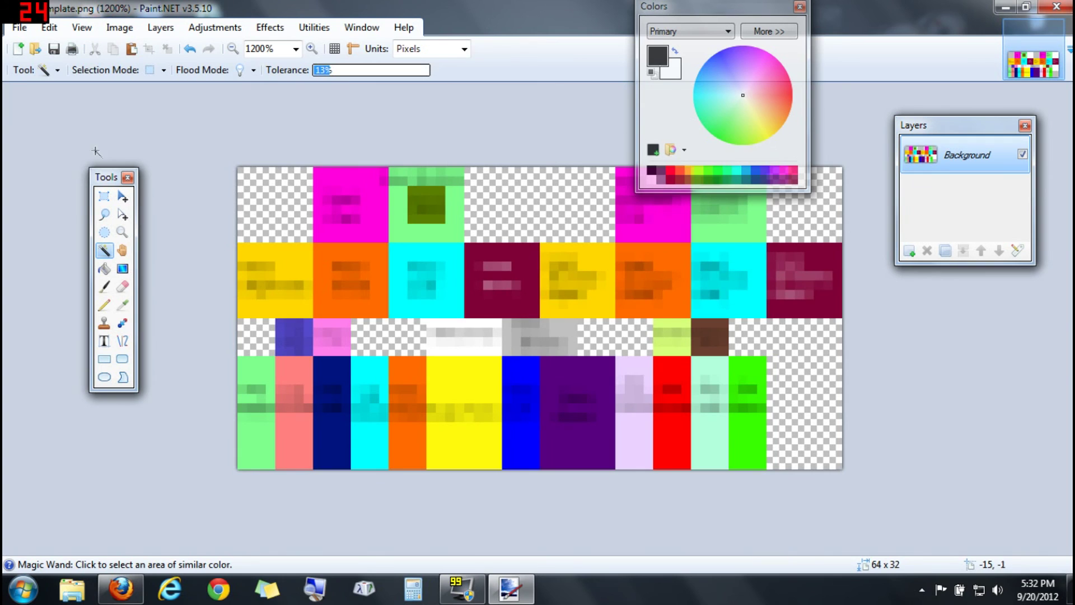
# Open the original skin template.png, then switch back to the 64×32 copy
pyautogui.click(20, 27)
pyautogui.click(36, 66)
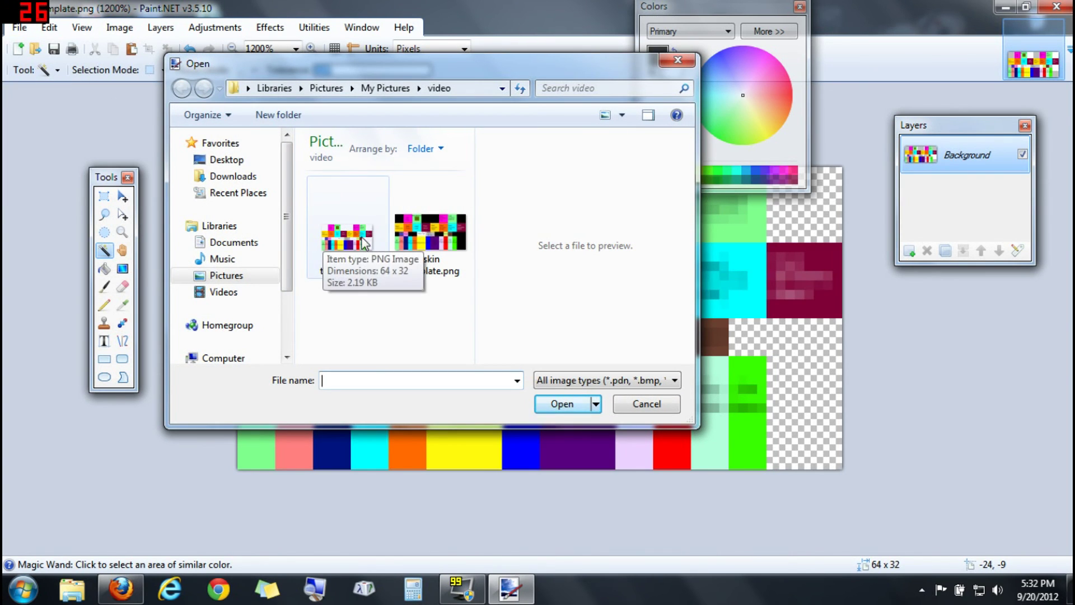
pyautogui.click(457, 201)
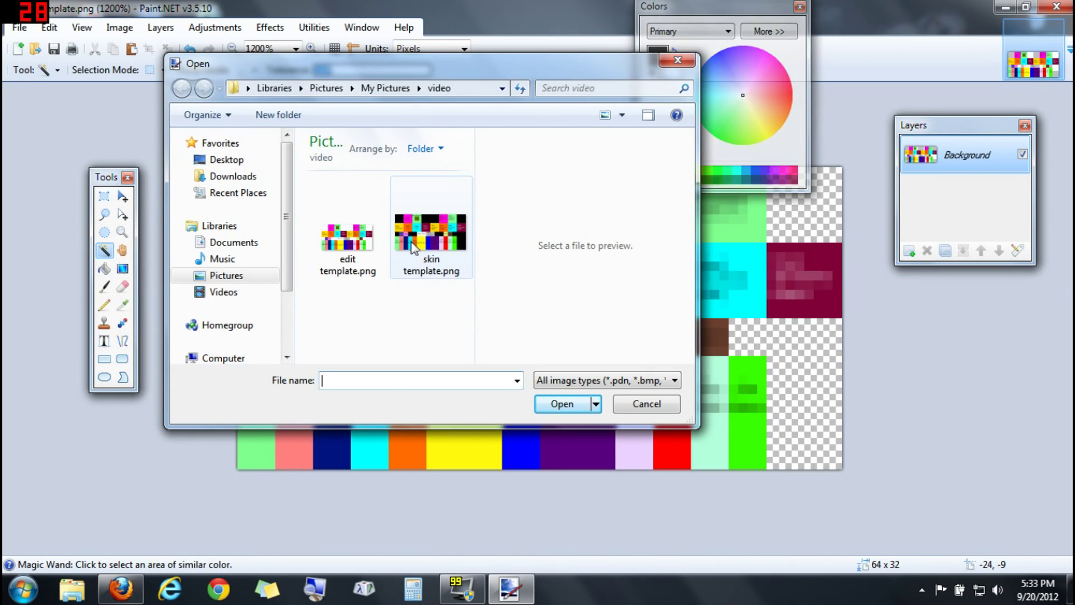
pyautogui.click(562, 403)
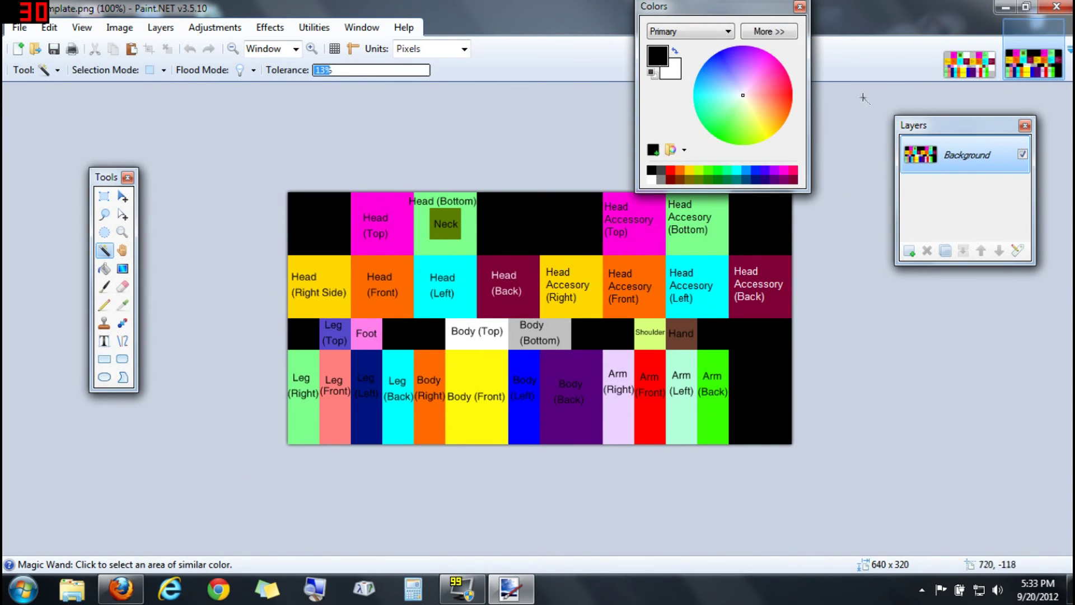
pyautogui.hotkey('ctrl', 'Tab')
# Compare with the original 640×320 template, then return to the 64×32 copy with Rectangle Select
pyautogui.click(1055, 31)
pyautogui.hotkey('ctrl', 'Tab')
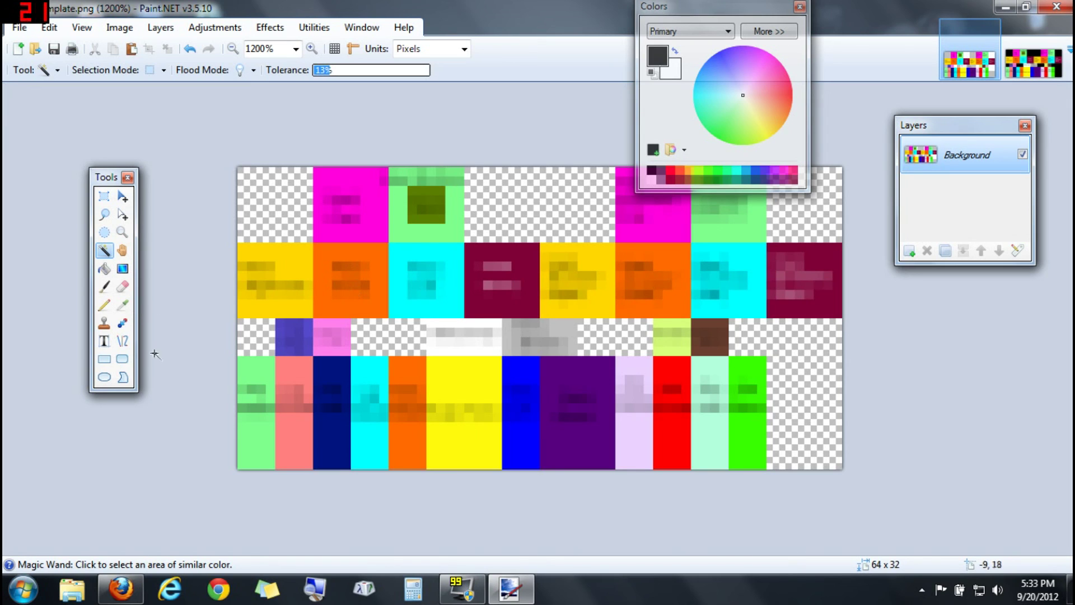
pyautogui.click(104, 304)
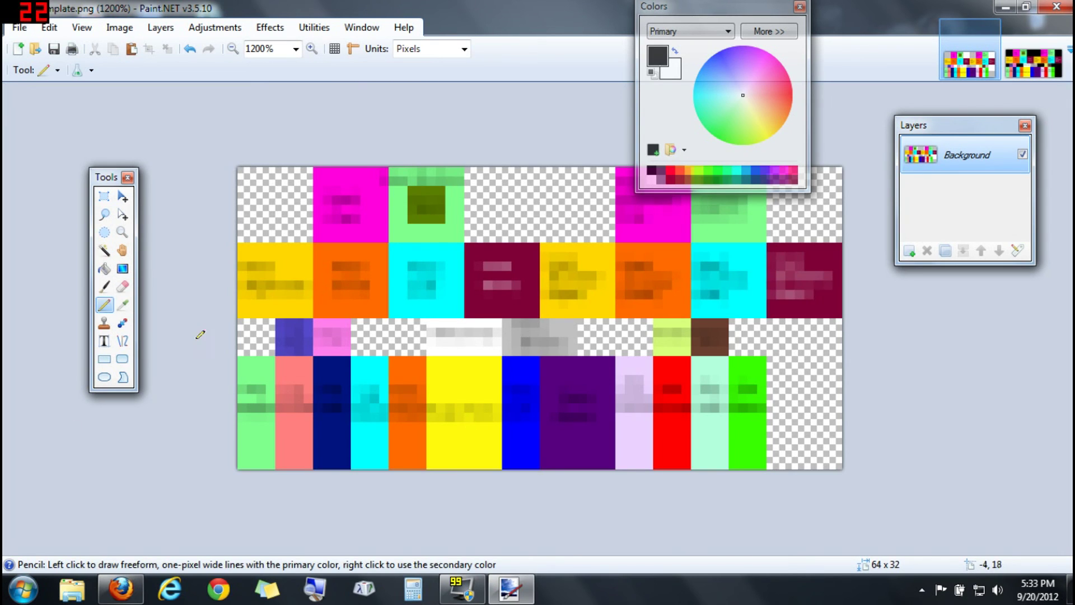
pyautogui.click(104, 196)
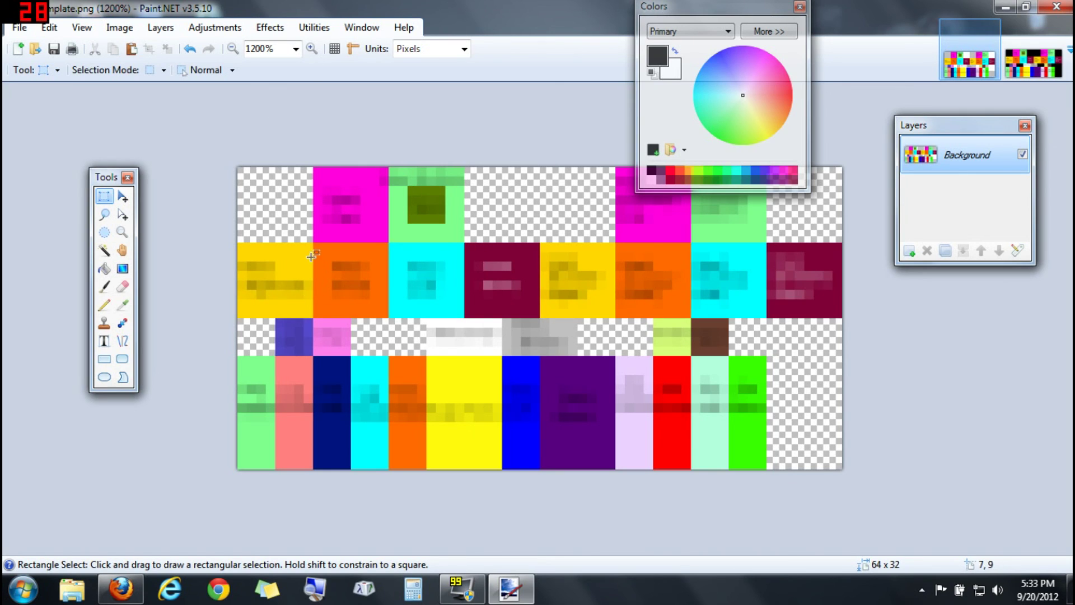
# Choose a peach skin tone and fill the orange head-front tile at 8,8 with it
pyautogui.click(670, 70)
pyautogui.click(663, 66)
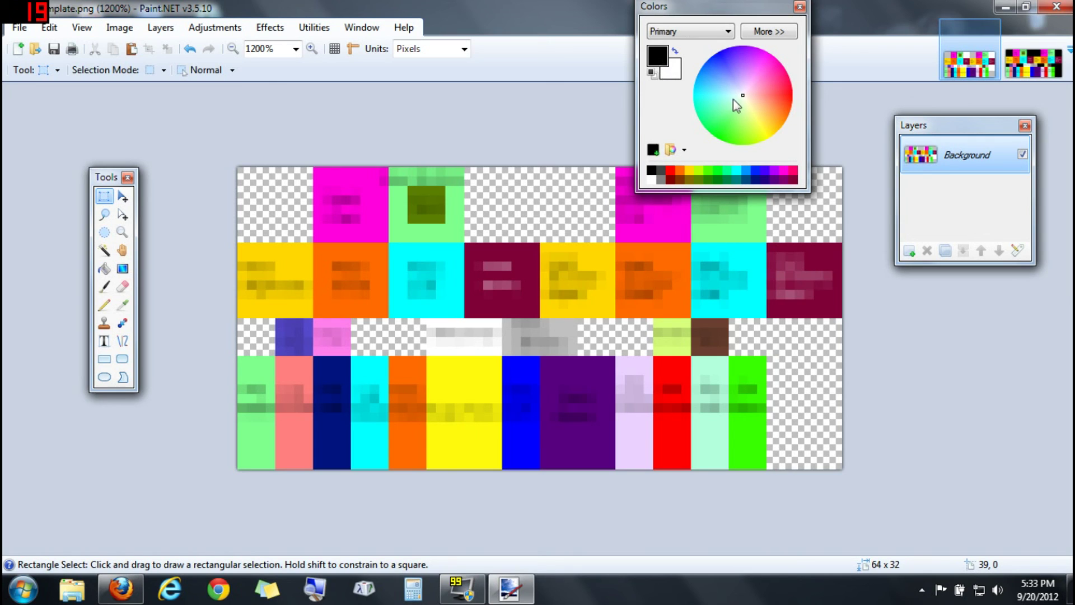
pyautogui.click(745, 95)
pyautogui.moveTo(746, 95); pyautogui.dragTo(767, 107)
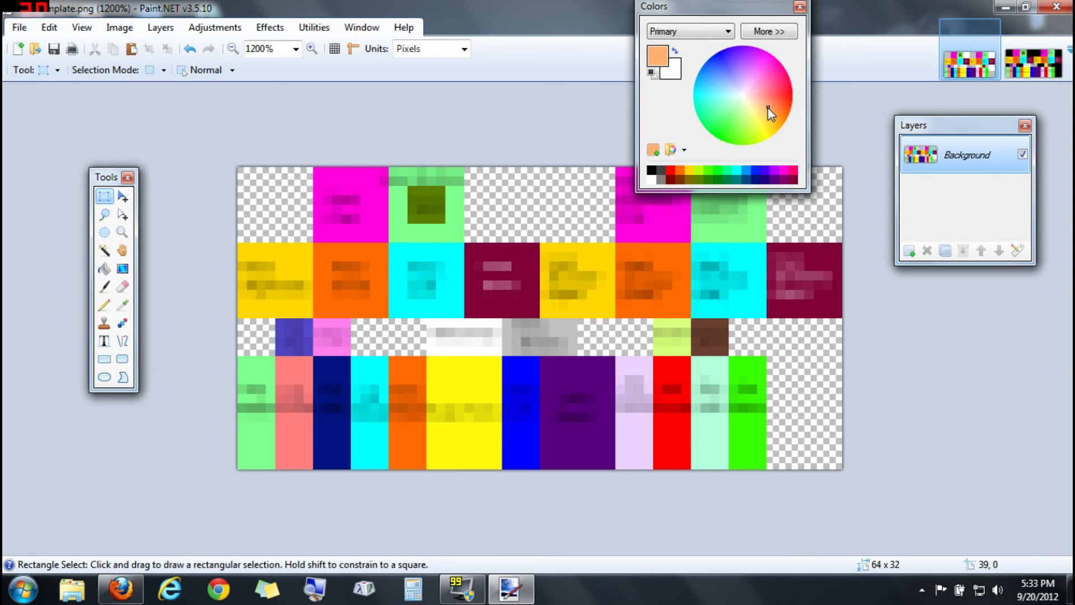
pyautogui.moveTo(314, 244); pyautogui.dragTo(384, 313)
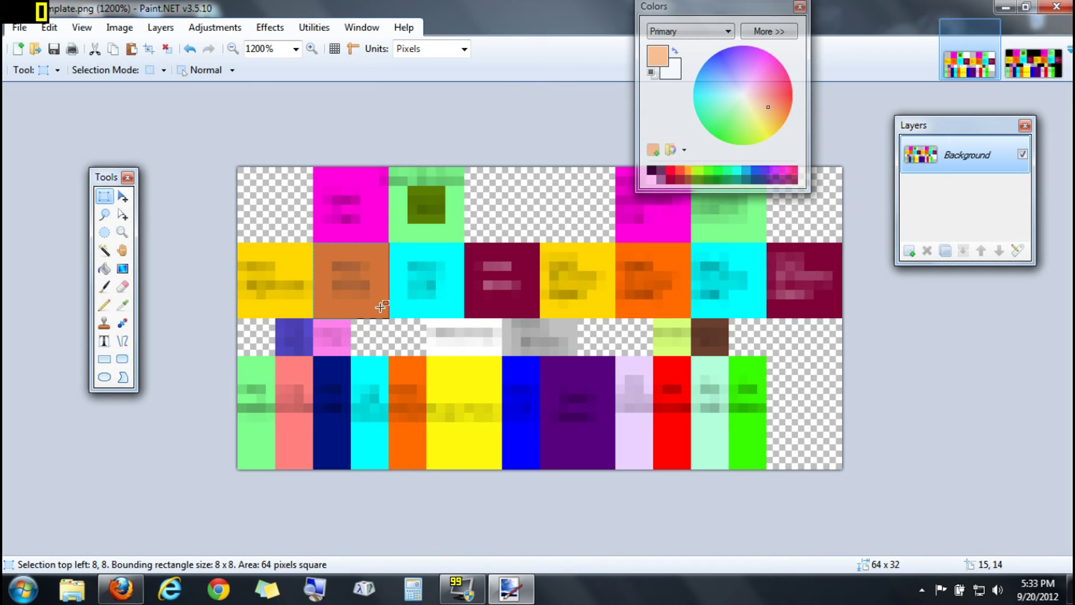
pyautogui.press('BackSpace')
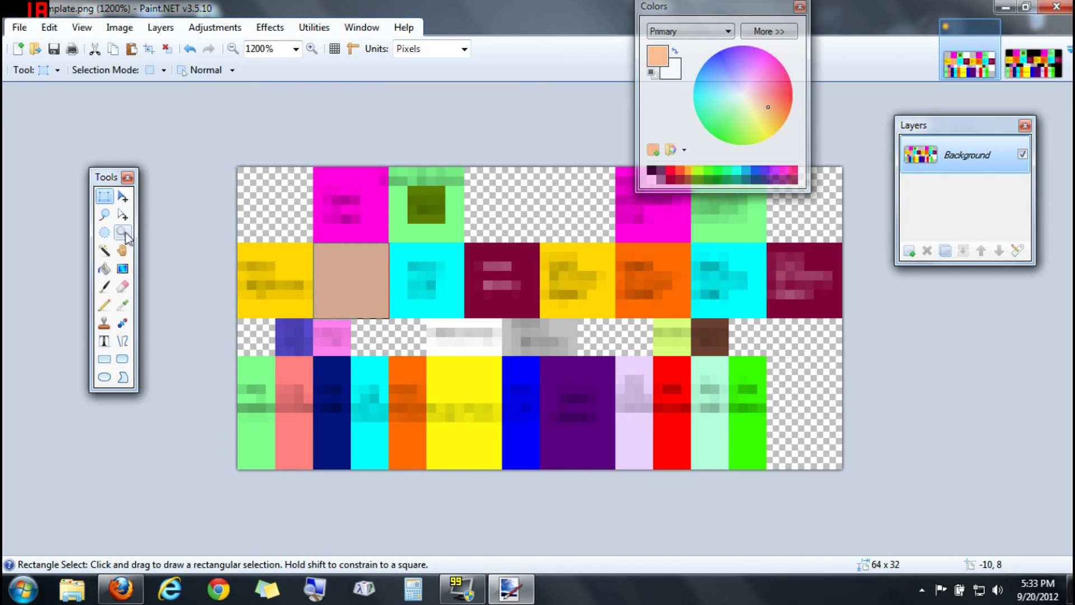
pyautogui.hotkey('ctrl', 'd')
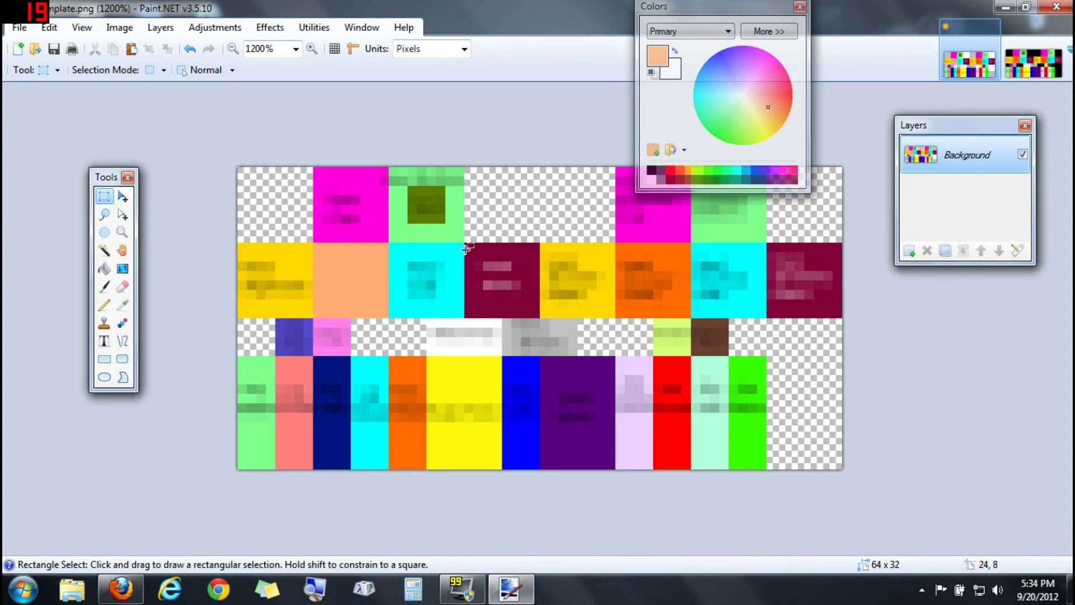
# Try pencilling peach pixels into the dark red back-of-head tile, then undo the strokes
pyautogui.moveTo(483, 259); pyautogui.dragTo(533, 312)
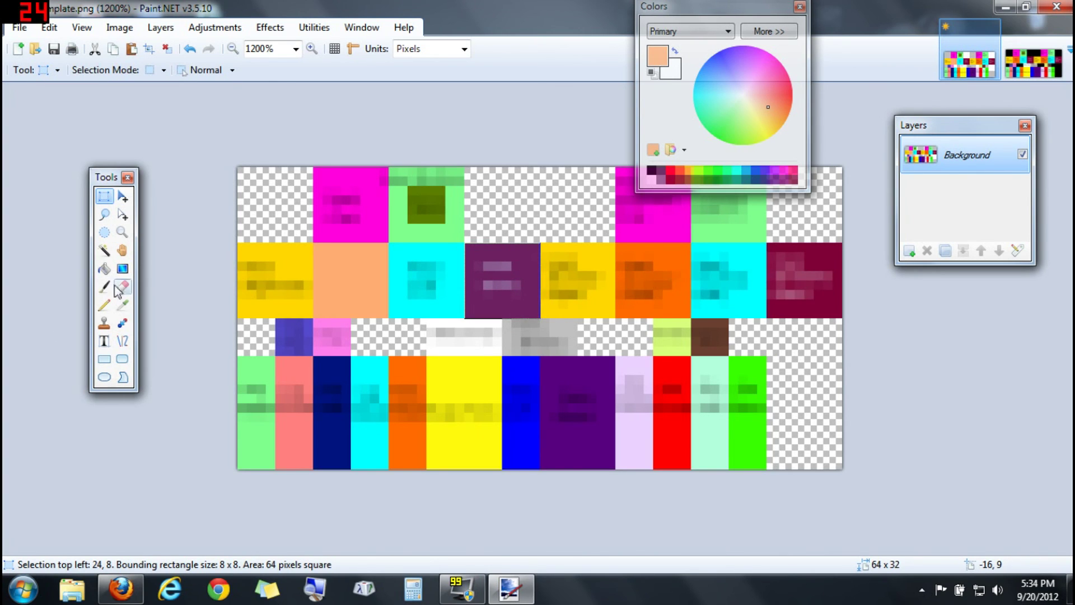
pyautogui.click(104, 304)
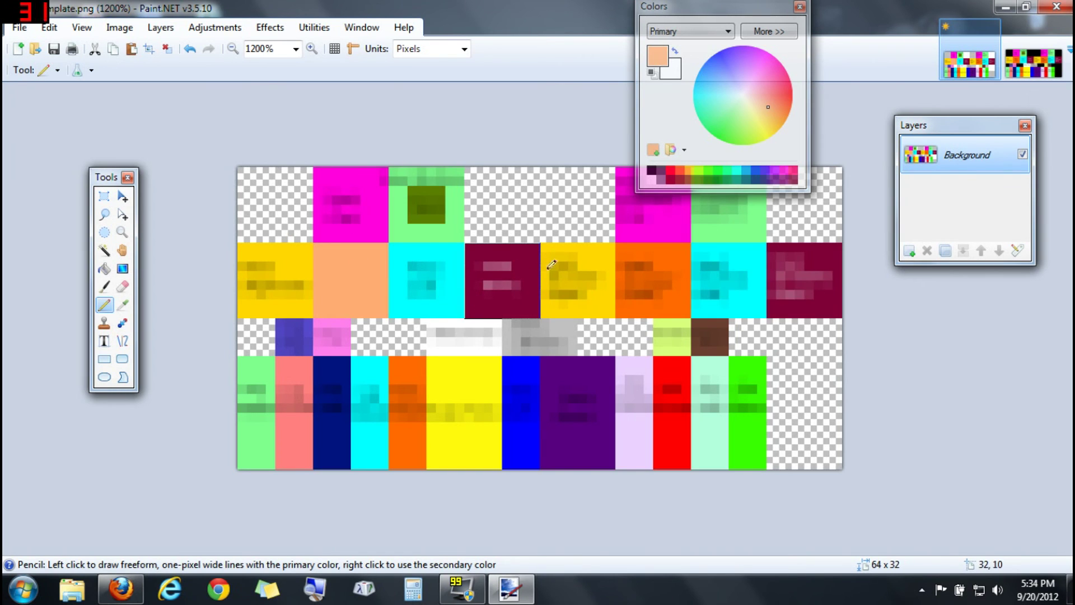
pyautogui.moveTo(551, 264)
pyautogui.mouseDown()
pyautogui.moveTo(573, 222)
pyautogui.moveTo(566, 287)
pyautogui.moveTo(481, 250)
pyautogui.moveTo(592, 316)
pyautogui.mouseUp()
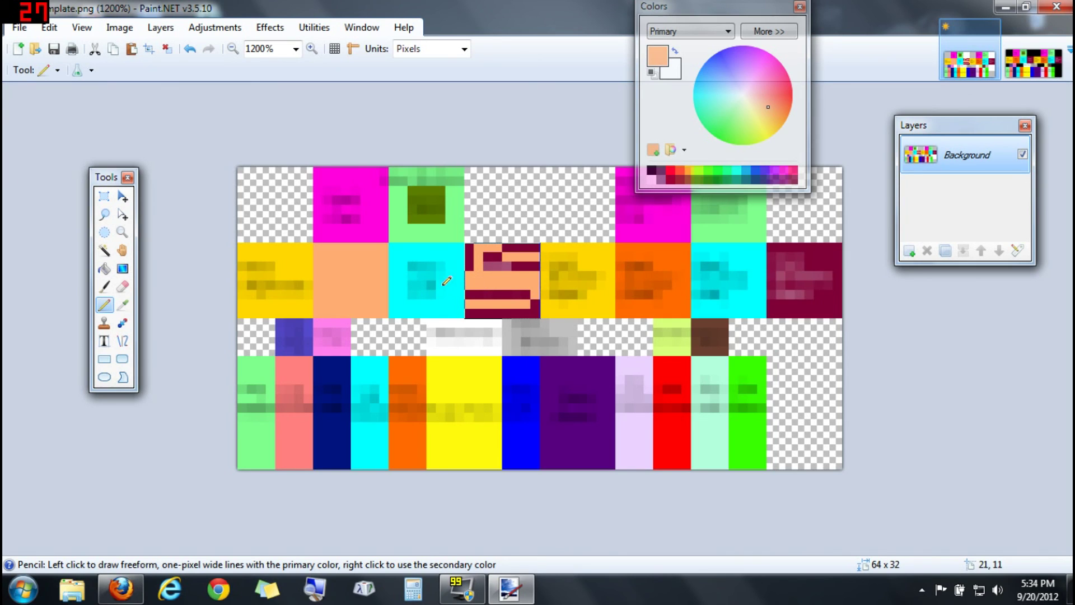
pyautogui.moveTo(447, 281)
pyautogui.mouseDown()
pyautogui.moveTo(448, 318)
pyautogui.moveTo(524, 278)
pyautogui.mouseUp()
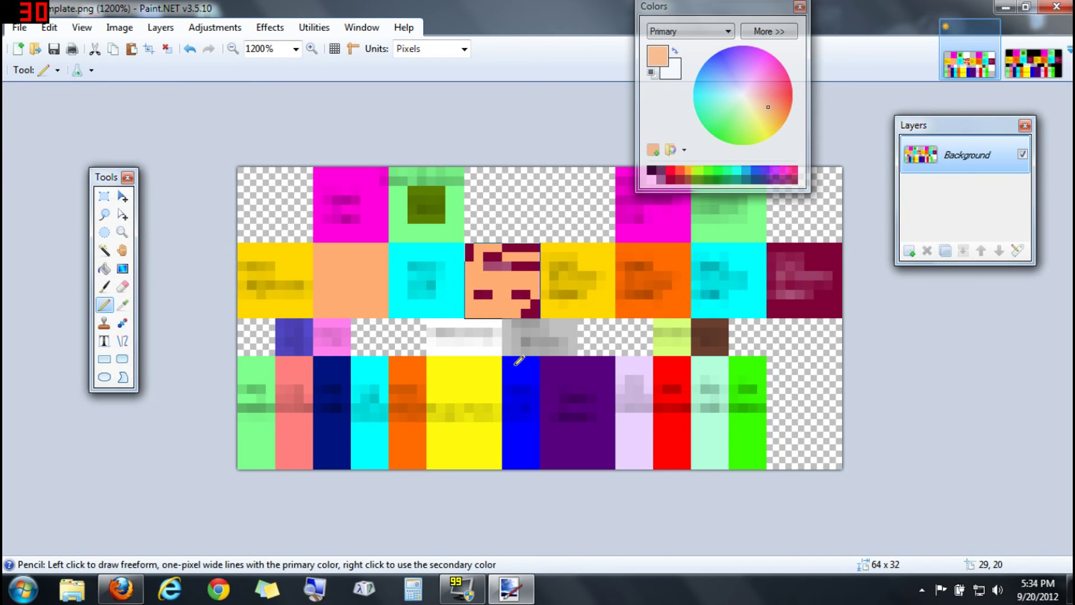
pyautogui.hotkey('ctrl', 'z')
pyautogui.hotkey('ctrl', 'z')
pyautogui.hotkey('ctrl', 'z')
pyautogui.hotkey('ctrl', 'z')
pyautogui.hotkey('ctrl', 'z')
pyautogui.hotkey('ctrl', 'z')
pyautogui.hotkey('ctrl', 'z')
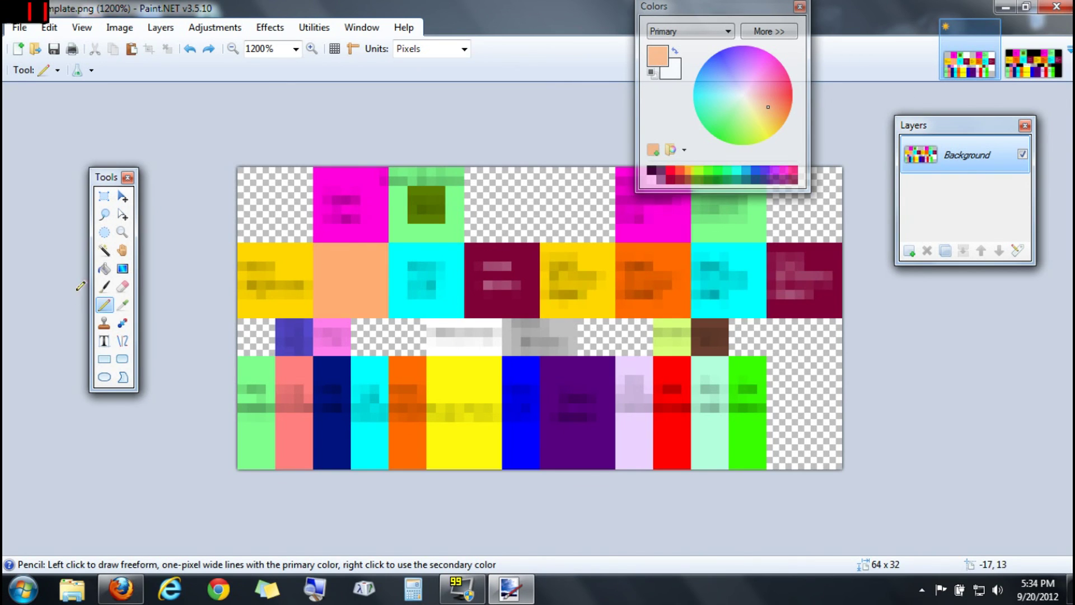
# Fill the head-bottom, head-left, right-side and back-of-head tiles with peach
pyautogui.click(103, 201)
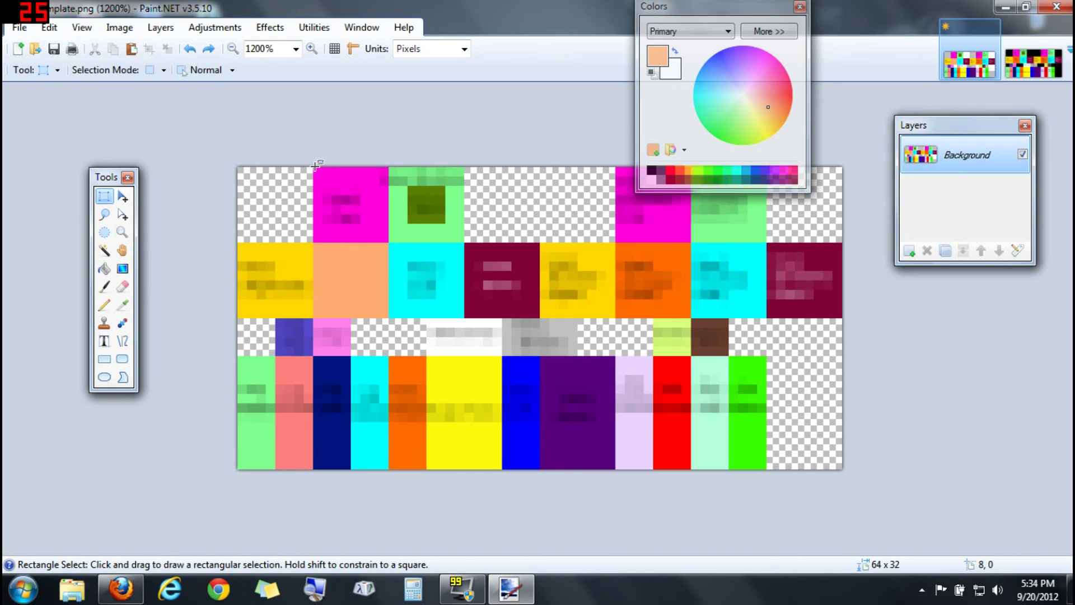
pyautogui.moveTo(315, 166); pyautogui.dragTo(389, 242)
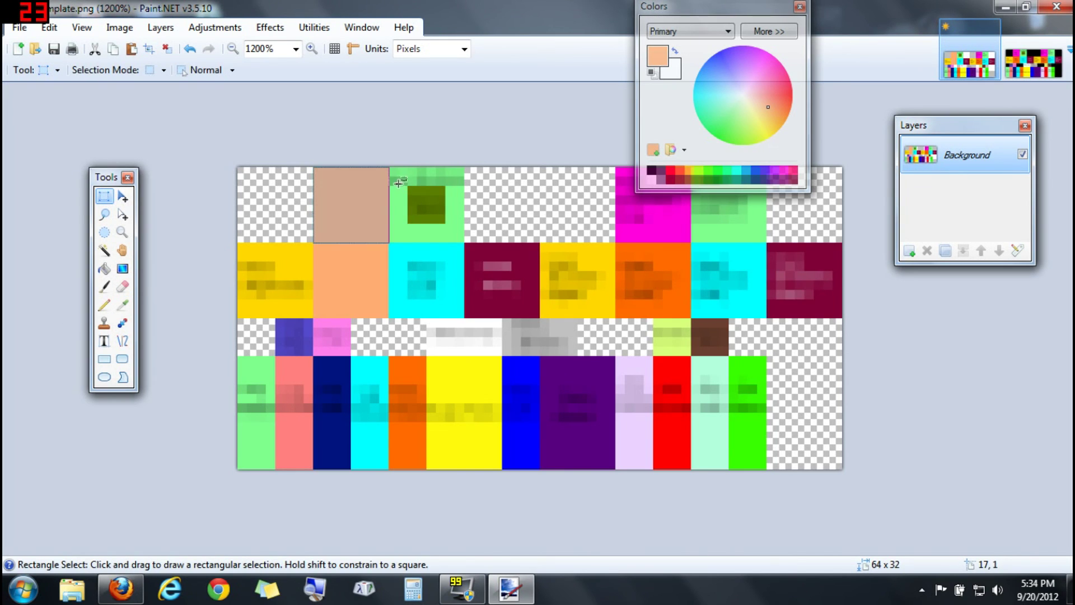
pyautogui.moveTo(393, 173); pyautogui.dragTo(464, 243)
pyautogui.press('BackSpace')
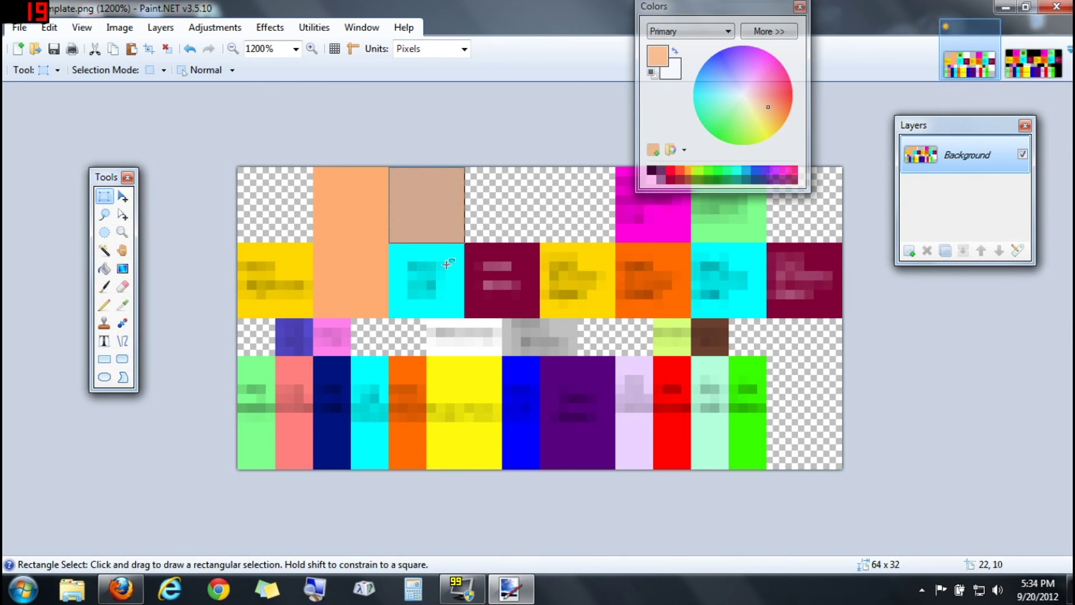
pyautogui.moveTo(393, 244); pyautogui.dragTo(466, 318)
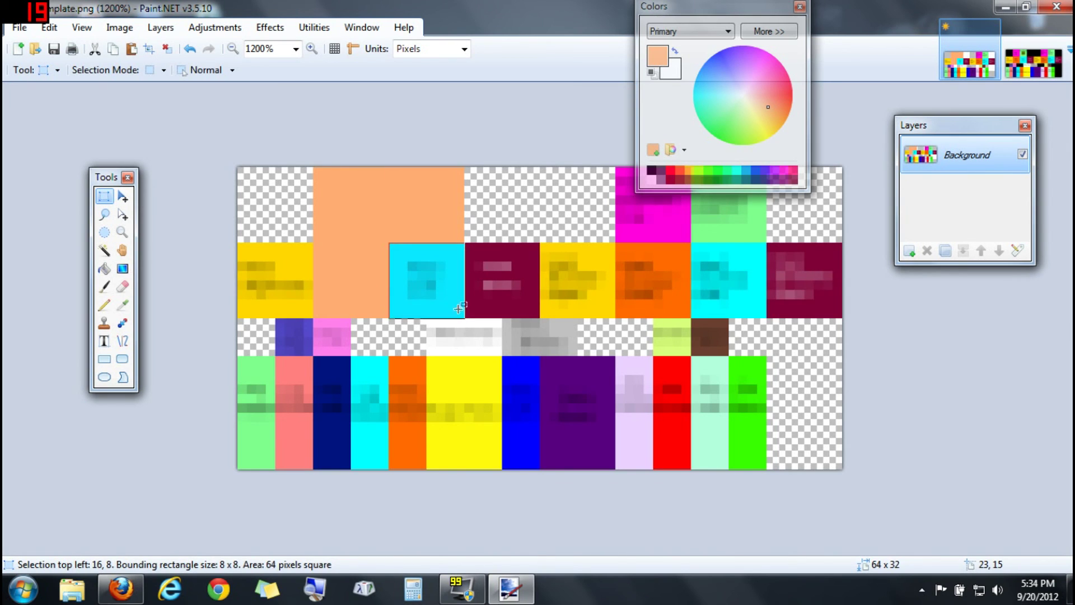
pyautogui.press('BackSpace')
pyautogui.moveTo(238, 243); pyautogui.dragTo(313, 317)
pyautogui.press('BackSpace')
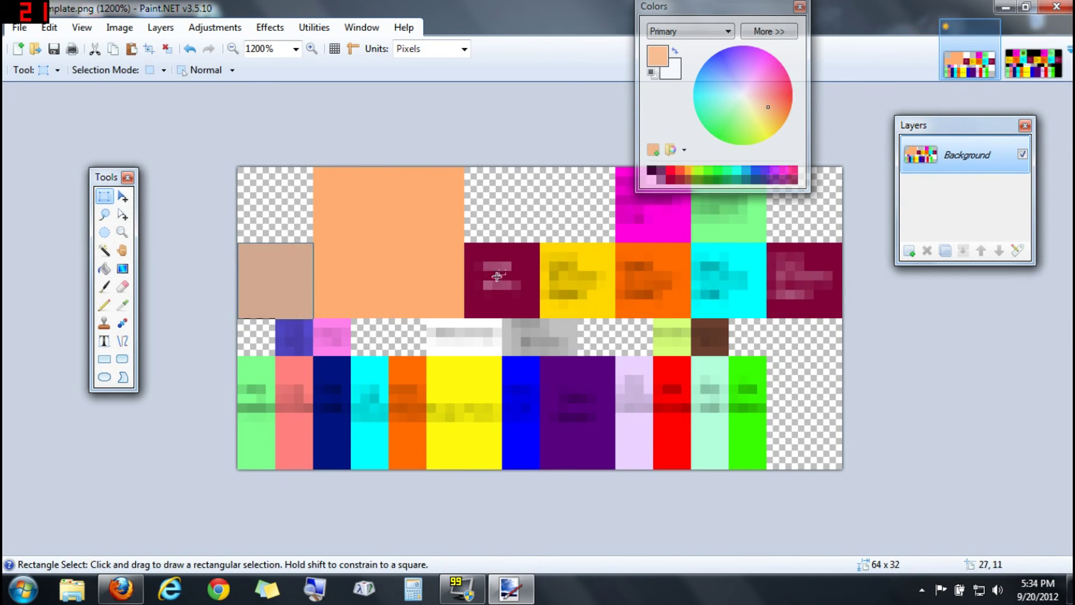
pyautogui.moveTo(469, 246); pyautogui.dragTo(539, 318)
pyautogui.press('BackSpace')
# Erase the top-right head accessory area and fill all body, arm and leg tiles green
pyautogui.moveTo(542, 168); pyautogui.dragTo(841, 313)
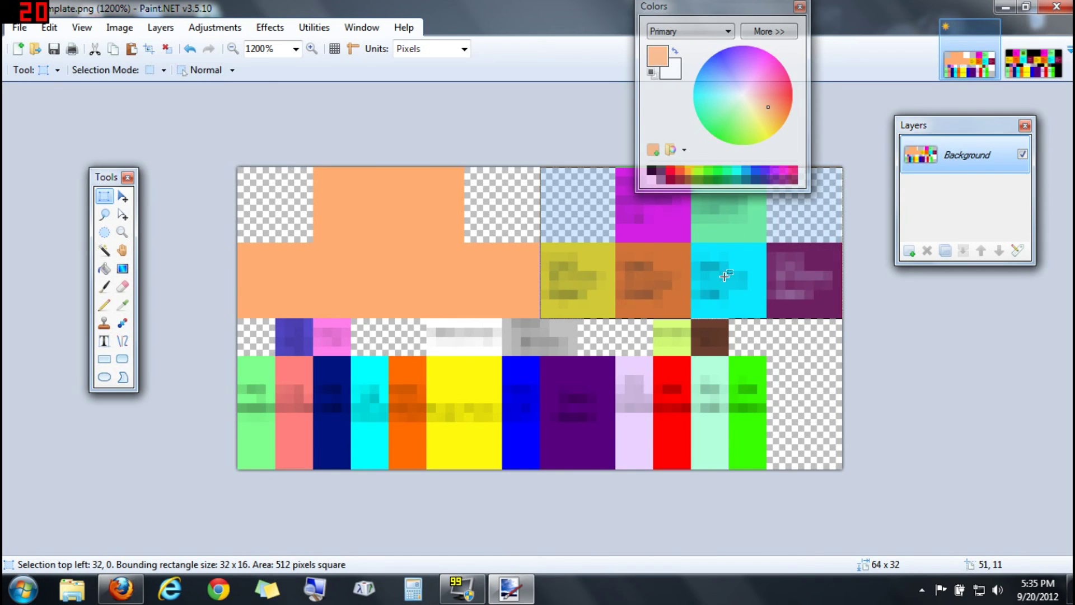
pyautogui.press('Delete')
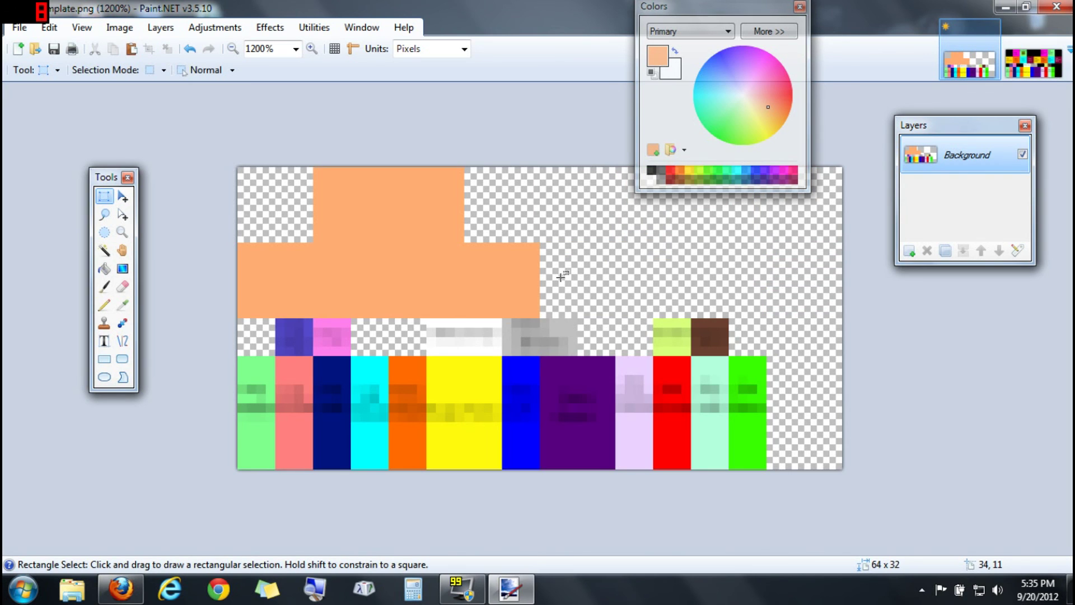
pyautogui.click(742, 175)
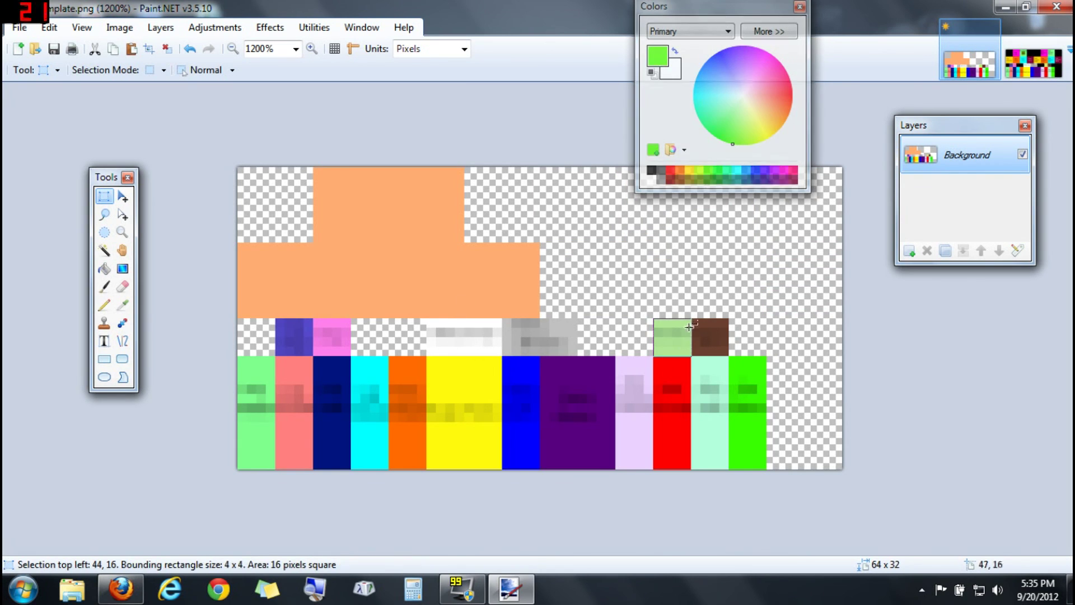
pyautogui.moveTo(237, 356); pyautogui.dragTo(766, 469)
pyautogui.press('BackSpace')
pyautogui.moveTo(425, 317); pyautogui.dragTo(577, 355)
pyautogui.press('BackSpace')
pyautogui.moveTo(275, 318); pyautogui.dragTo(351, 355)
pyautogui.press('BackSpace')
# Pencil a black smiley with two eye pixels and a mouth on the head-front tile
pyautogui.press('p')
pyautogui.press('s')
pyautogui.moveTo(313, 242); pyautogui.dragTo(390, 317)
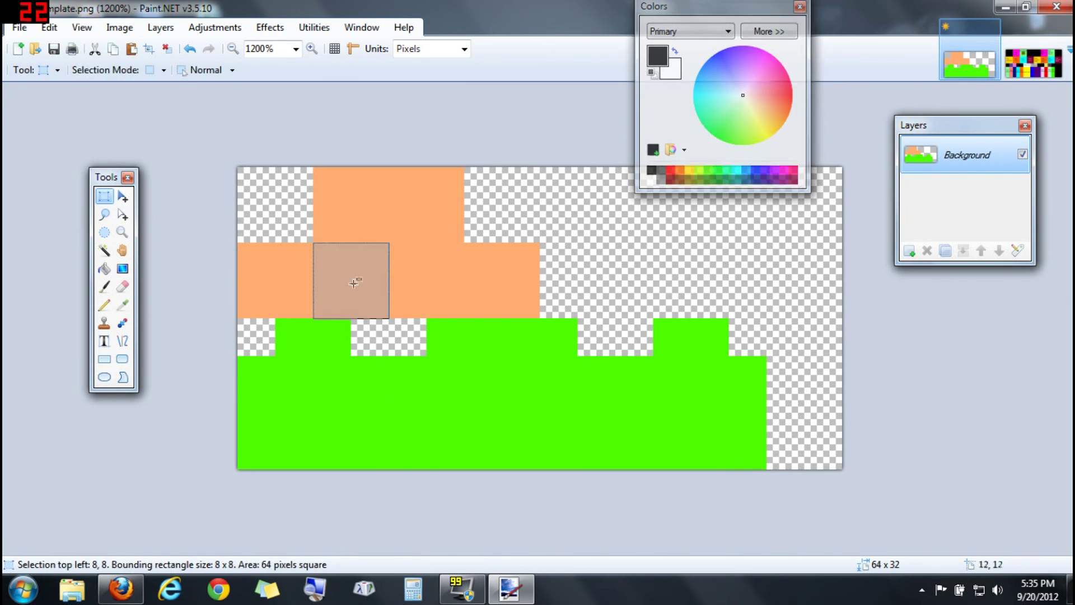
pyautogui.press('p')
pyautogui.click(336, 266)
pyautogui.click(364, 266)
pyautogui.moveTo(327, 284); pyautogui.dragTo(374, 285)
pyautogui.press('s')
pyautogui.hotkey('ctrl', 'd')
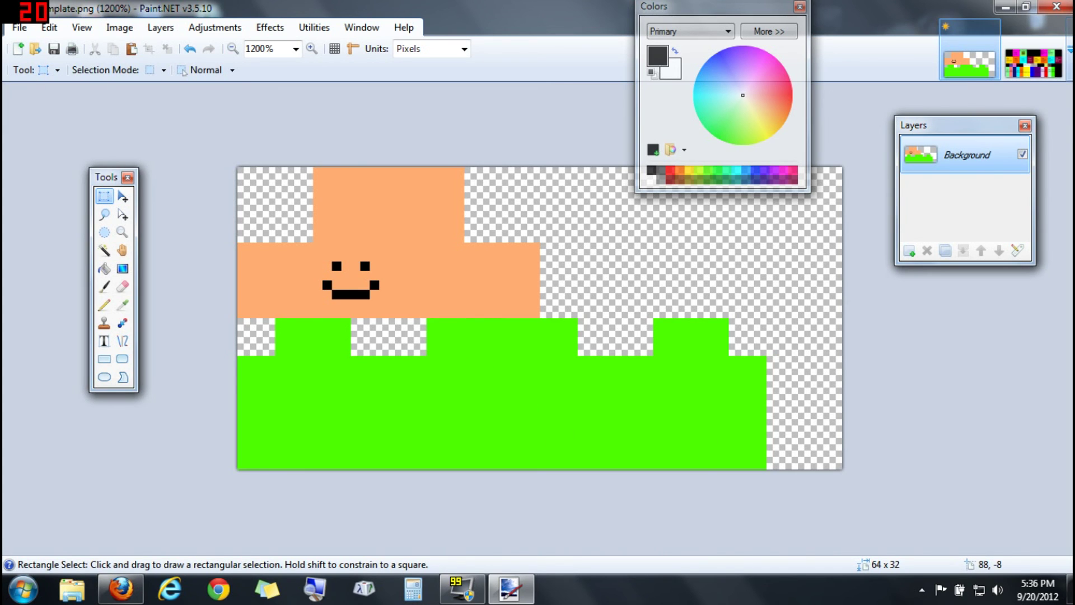
pyautogui.hotkey('ctrl', 'Tab')
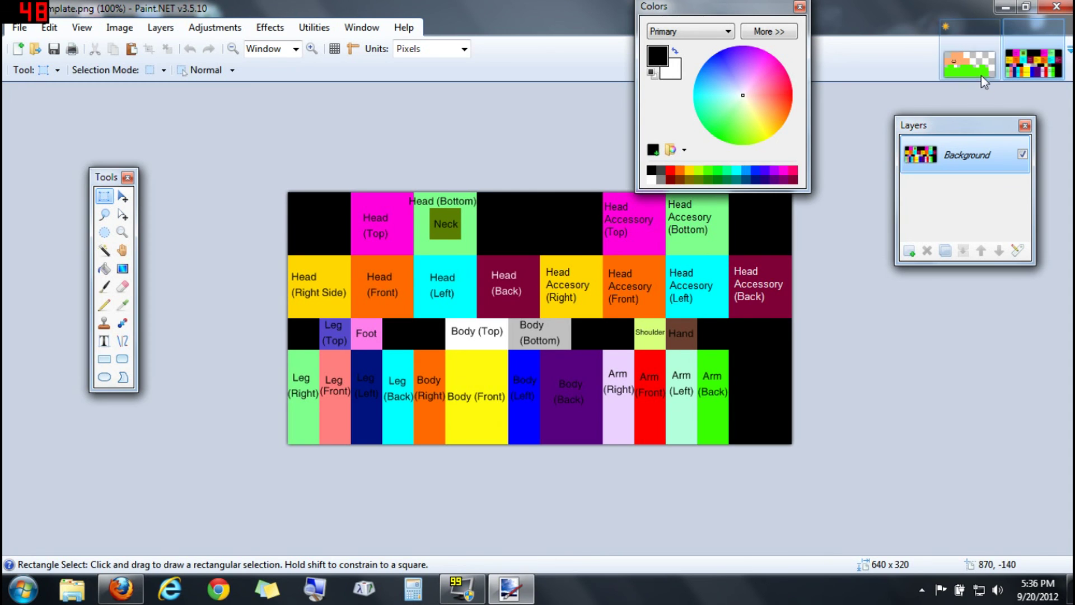
pyautogui.click(969, 63)
pyautogui.hotkey('ctrl', 'Tab')
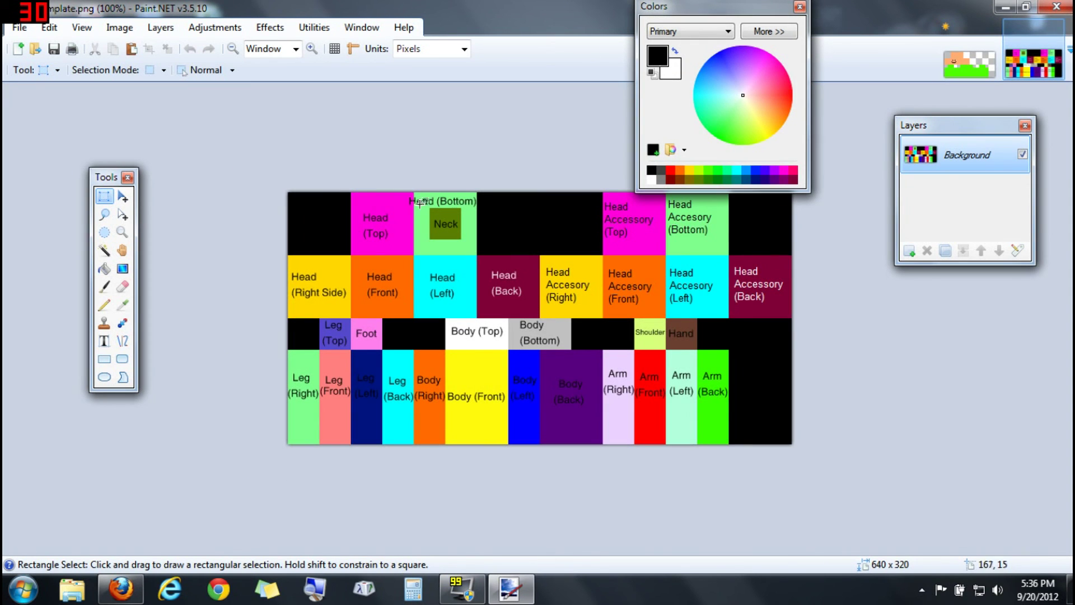
pyautogui.click(964, 77)
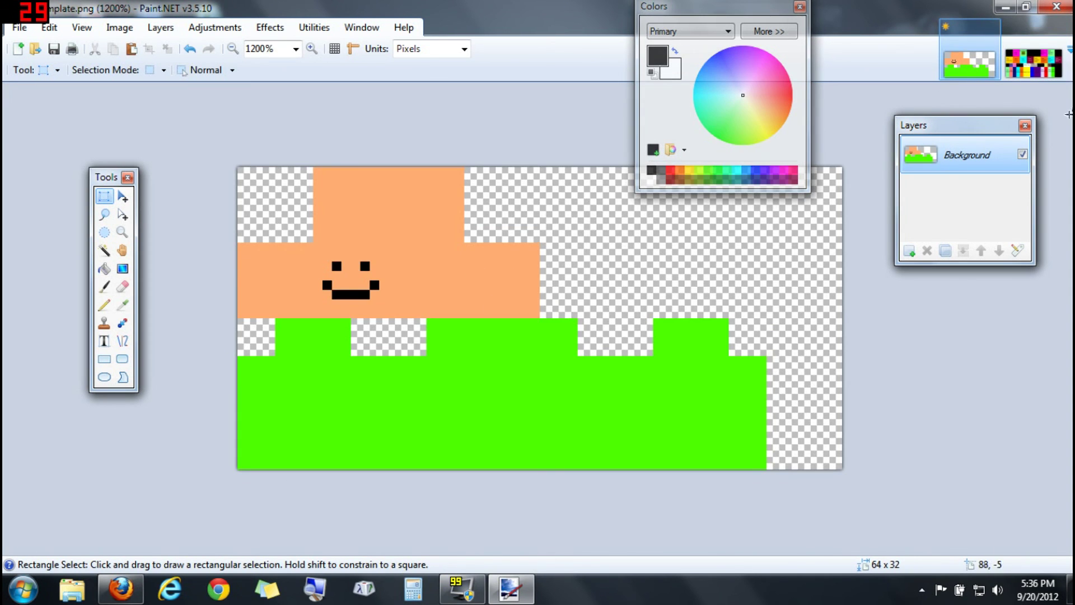
pyautogui.click(1033, 63)
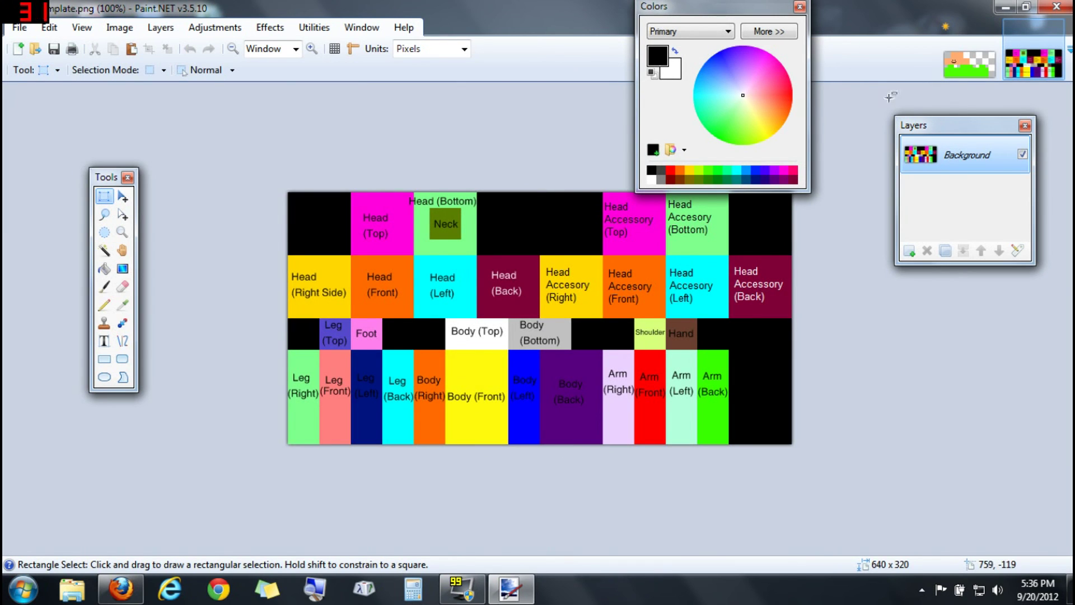
pyautogui.click(955, 74)
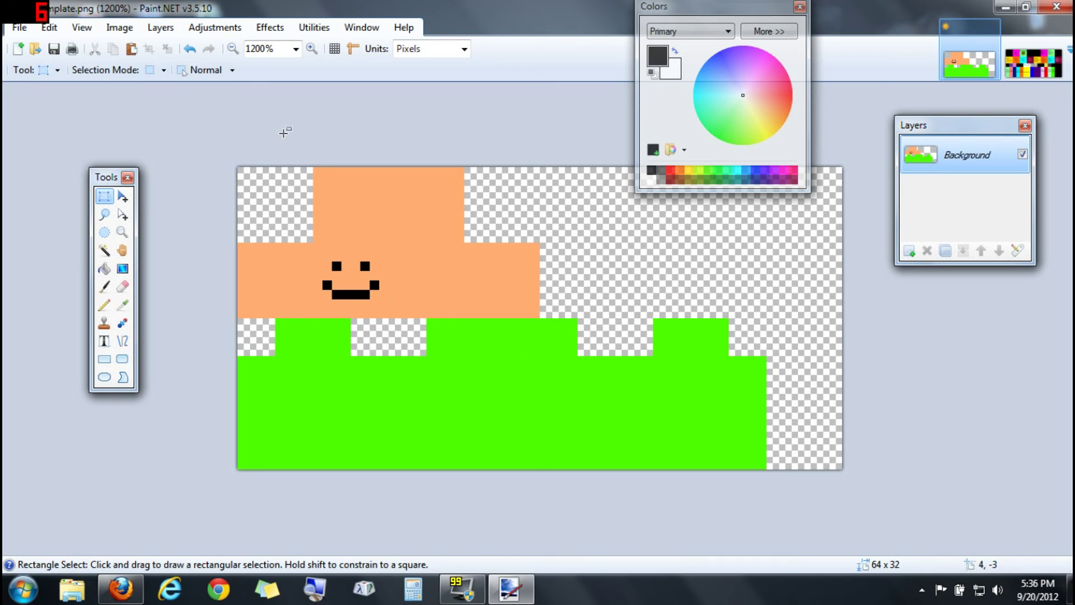
# Briefly show, then hide, the pixel grid over the canvas
pyautogui.click(335, 50)
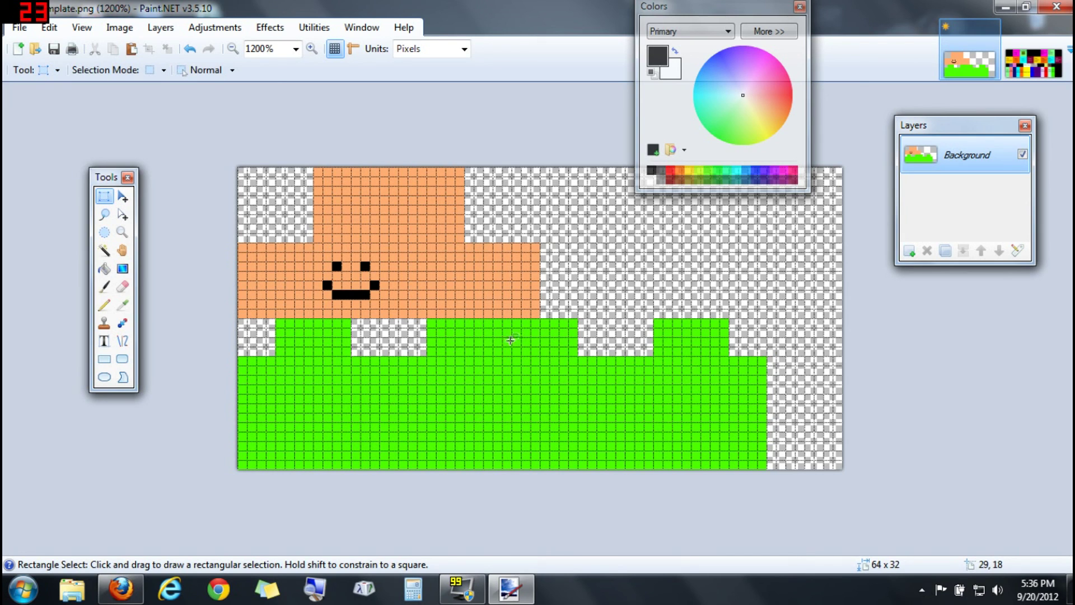
pyautogui.click(332, 48)
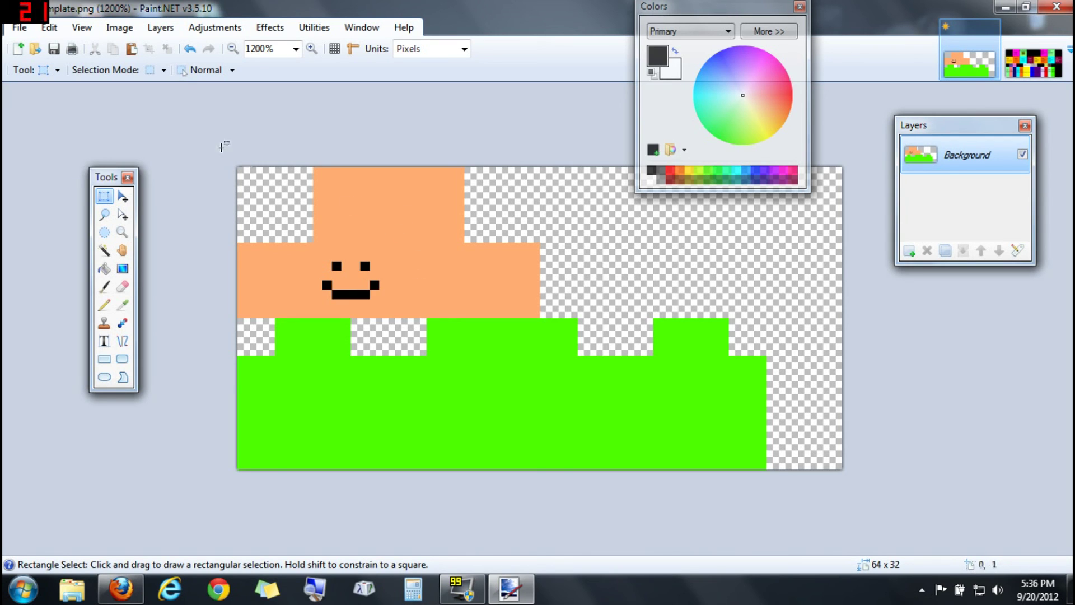
pyautogui.click(270, 27)
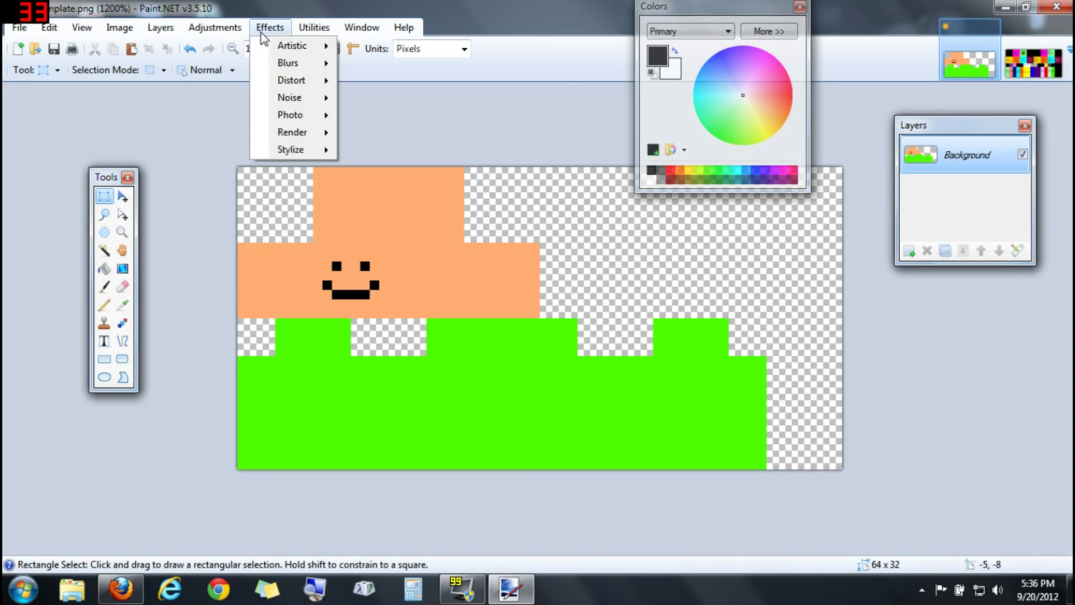
pyautogui.moveTo(289, 101)
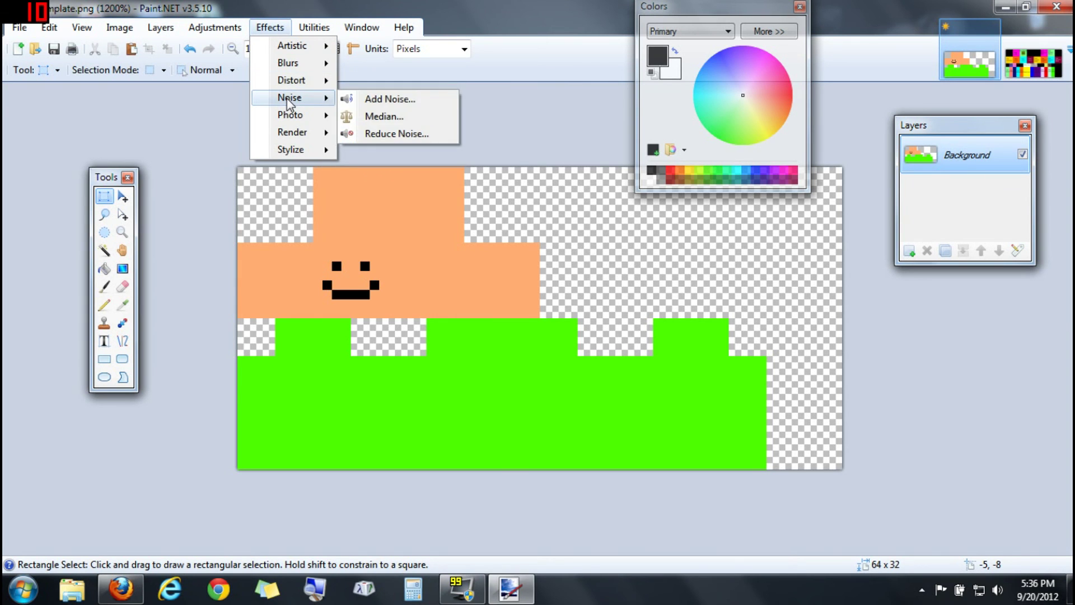
pyautogui.click(356, 99)
pyautogui.moveTo(487, 216); pyautogui.dragTo(804, 210)
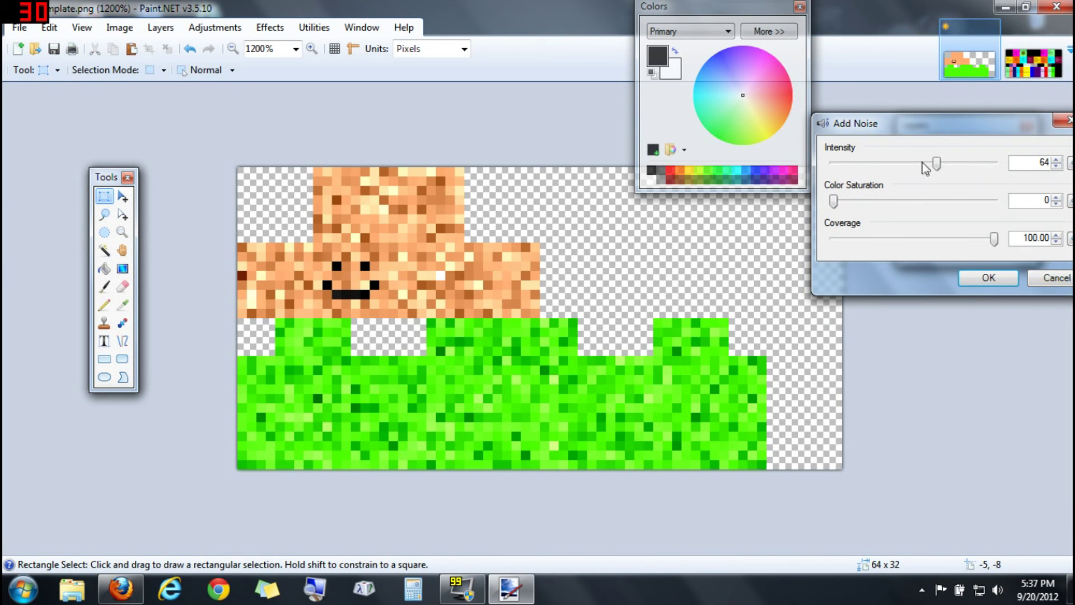
pyautogui.moveTo(940, 163); pyautogui.dragTo(865, 172)
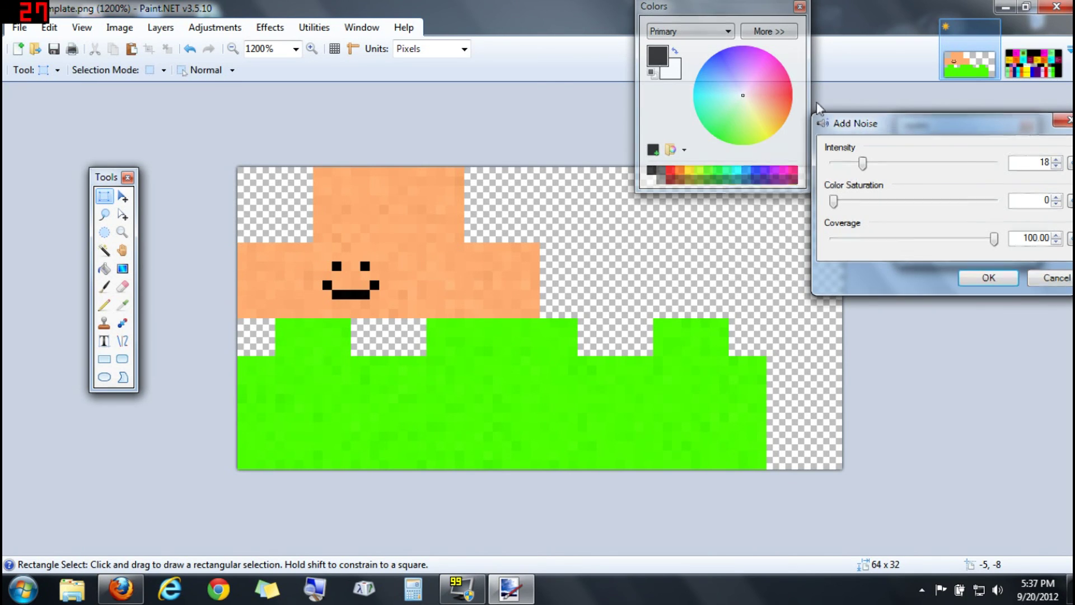
pyautogui.moveTo(826, 122); pyautogui.dragTo(688, 78)
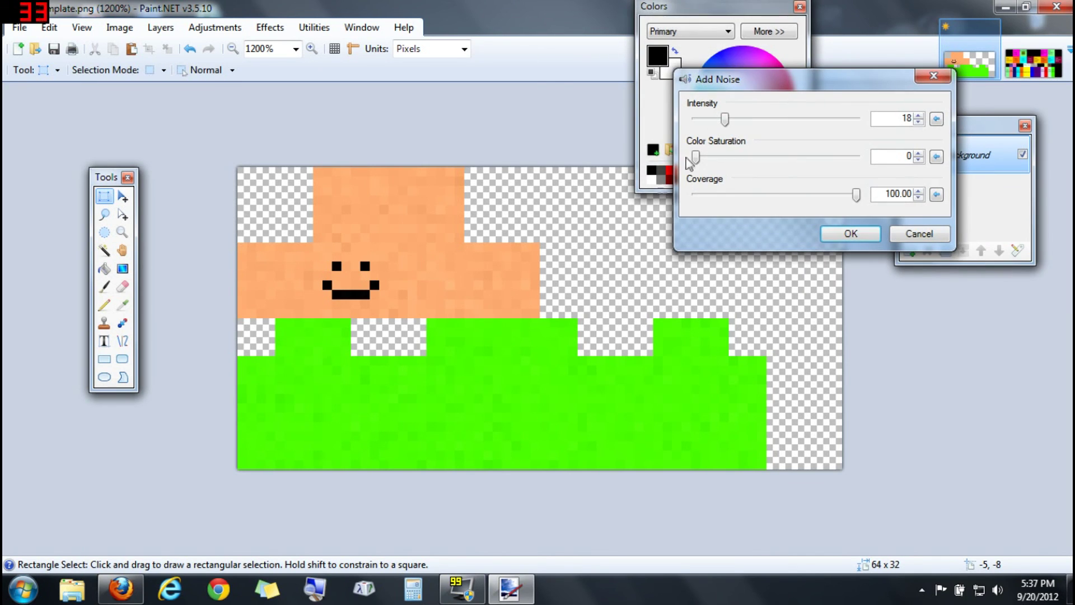
pyautogui.click(919, 233)
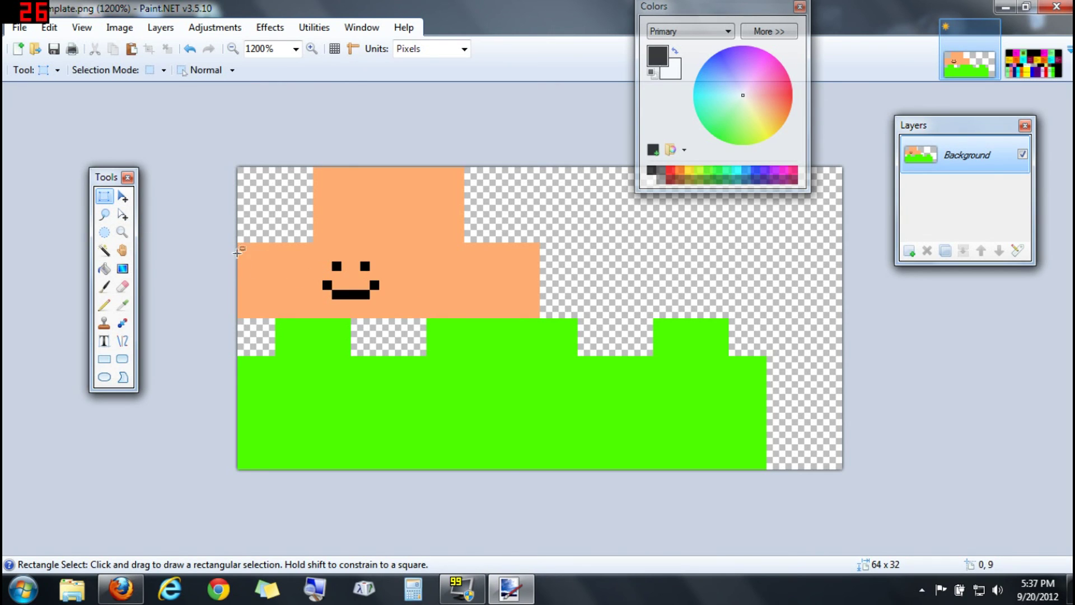
# Try several selections on the green areas, then select the 32×16 head region at upper left
pyautogui.moveTo(241, 172); pyautogui.dragTo(540, 317)
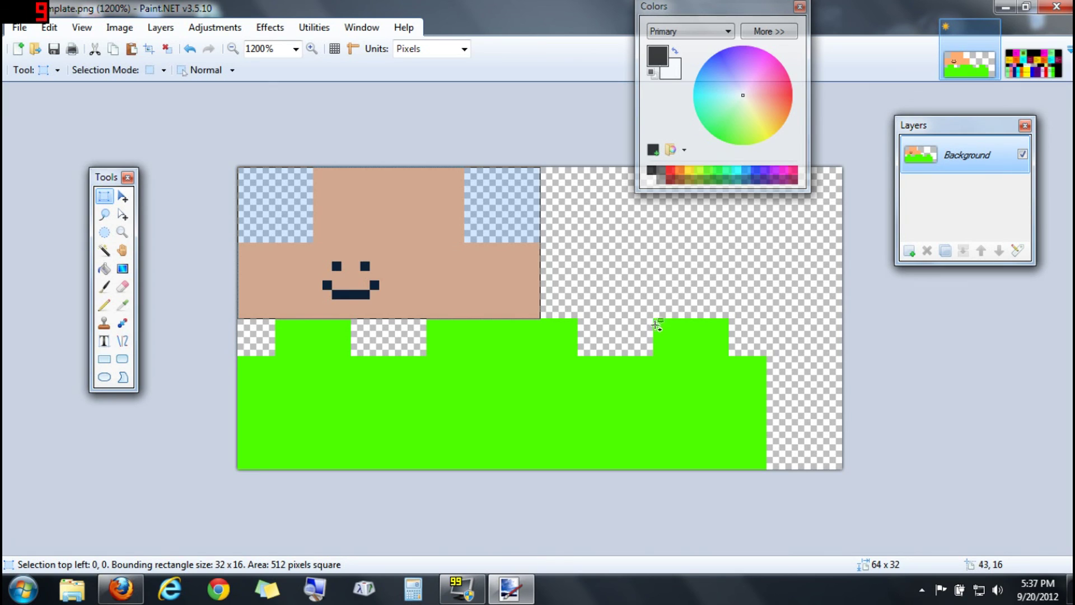
pyautogui.moveTo(657, 319); pyautogui.dragTo(729, 356)
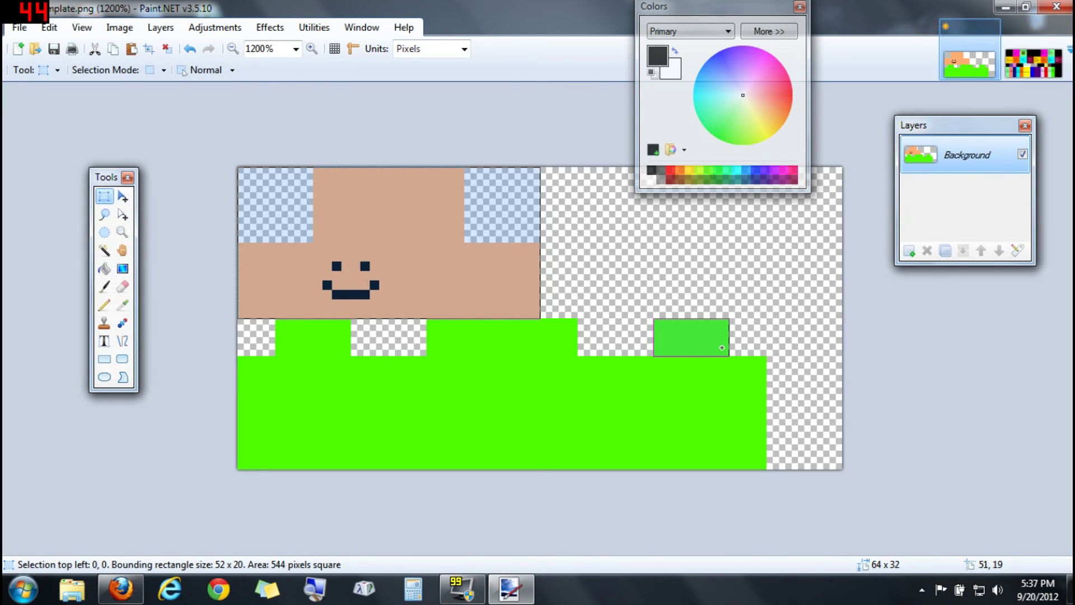
pyautogui.moveTo(354, 378); pyautogui.dragTo(498, 429)
pyautogui.moveTo(638, 396); pyautogui.dragTo(427, 422)
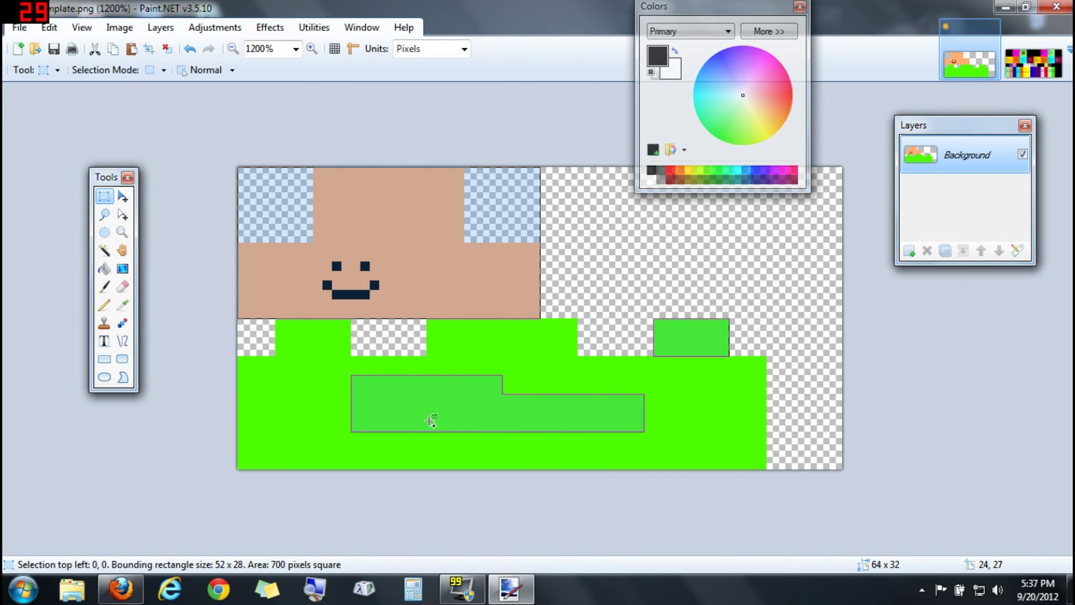
pyautogui.moveTo(278, 396); pyautogui.dragTo(308, 459)
pyautogui.click(612, 310)
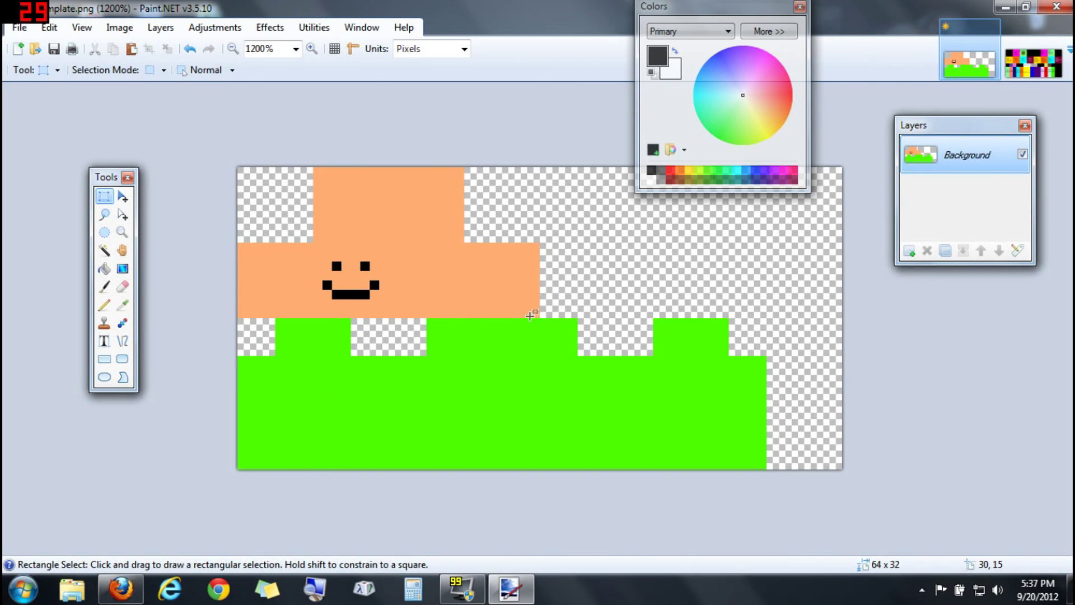
pyautogui.moveTo(539, 318); pyautogui.dragTo(282, 86)
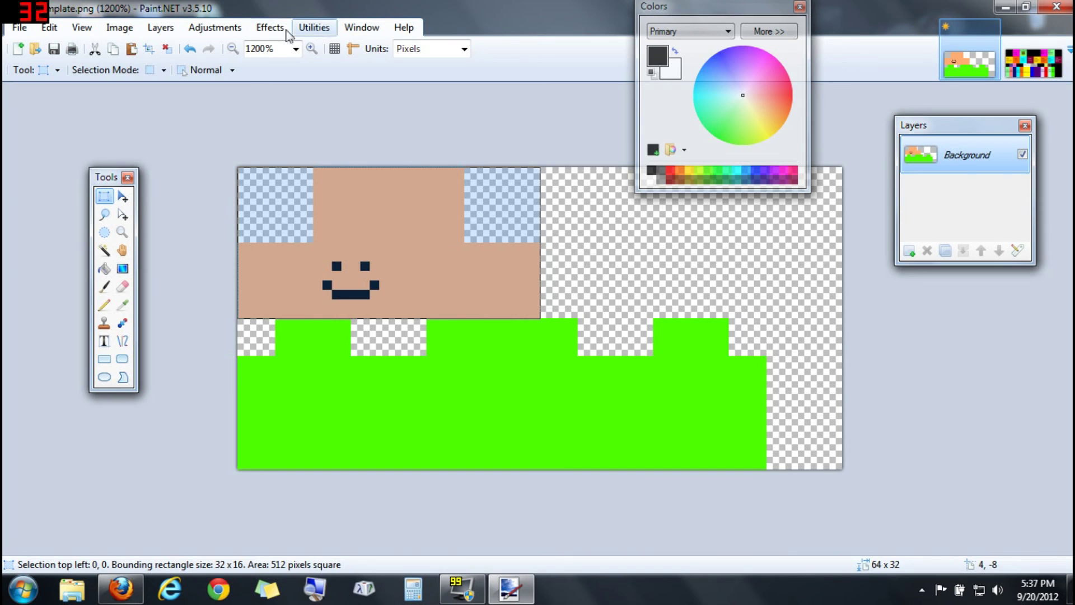
pyautogui.click(307, 32)
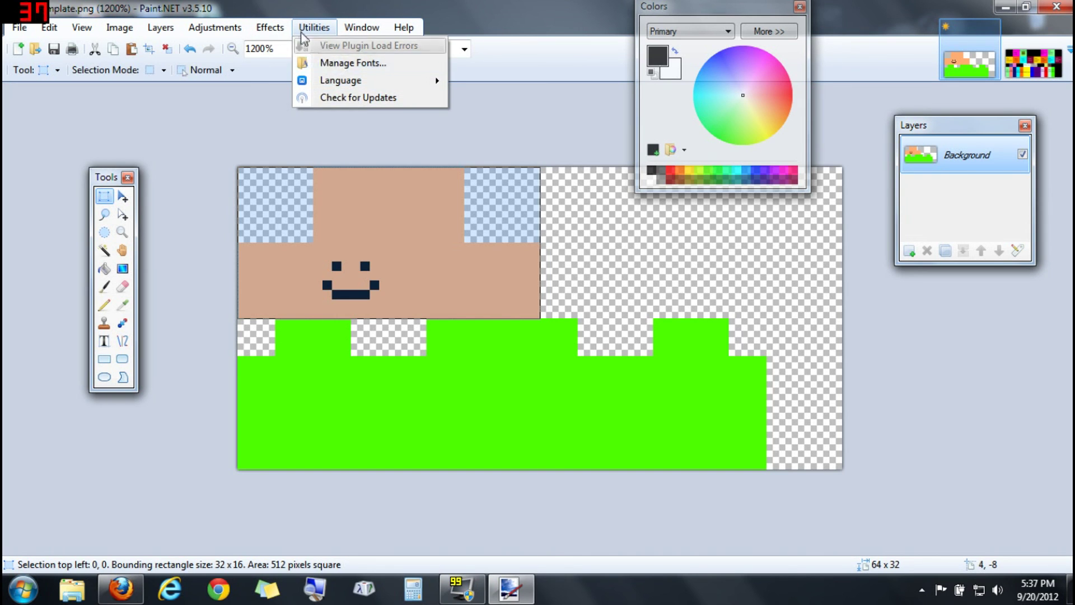
pyautogui.moveTo(274, 31)
pyautogui.moveTo(297, 98)
pyautogui.click(370, 98)
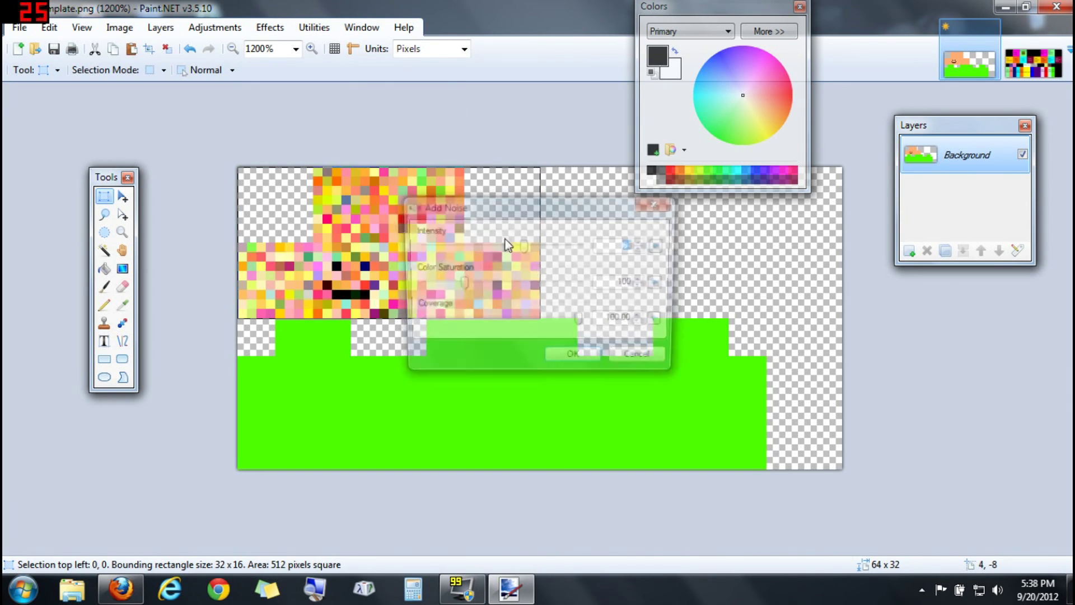
pyautogui.moveTo(498, 205); pyautogui.dragTo(808, 184)
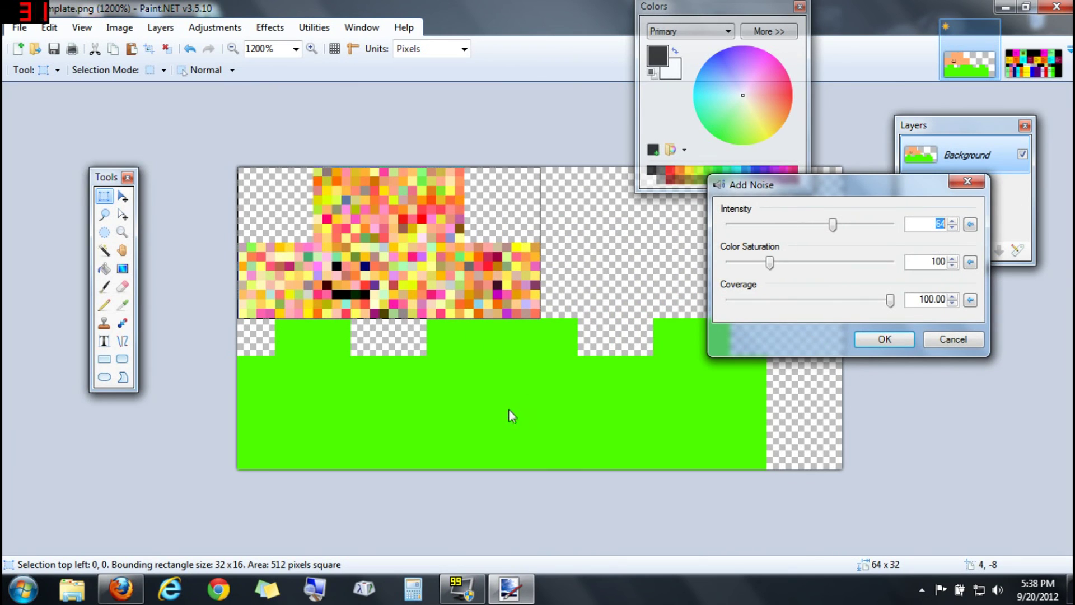
pyautogui.click(937, 338)
pyautogui.click(108, 194)
pyautogui.click(472, 223)
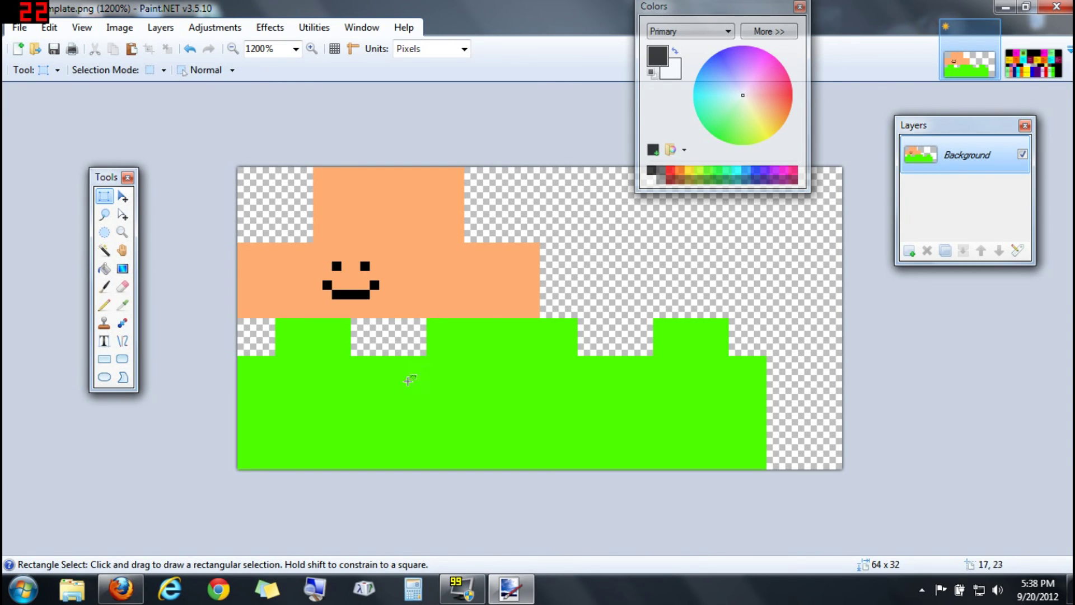
# Select the body-front block at pixel 20,20, then widen the selection from 16×12 to 20×12
pyautogui.moveTo(434, 363); pyautogui.dragTo(569, 461)
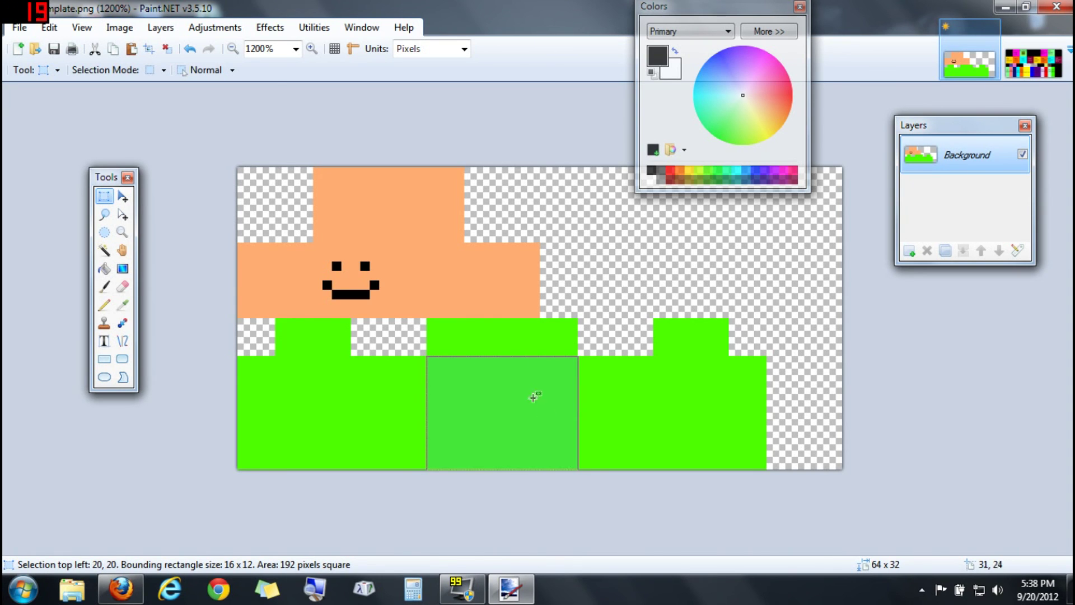
pyautogui.moveTo(945, 70)
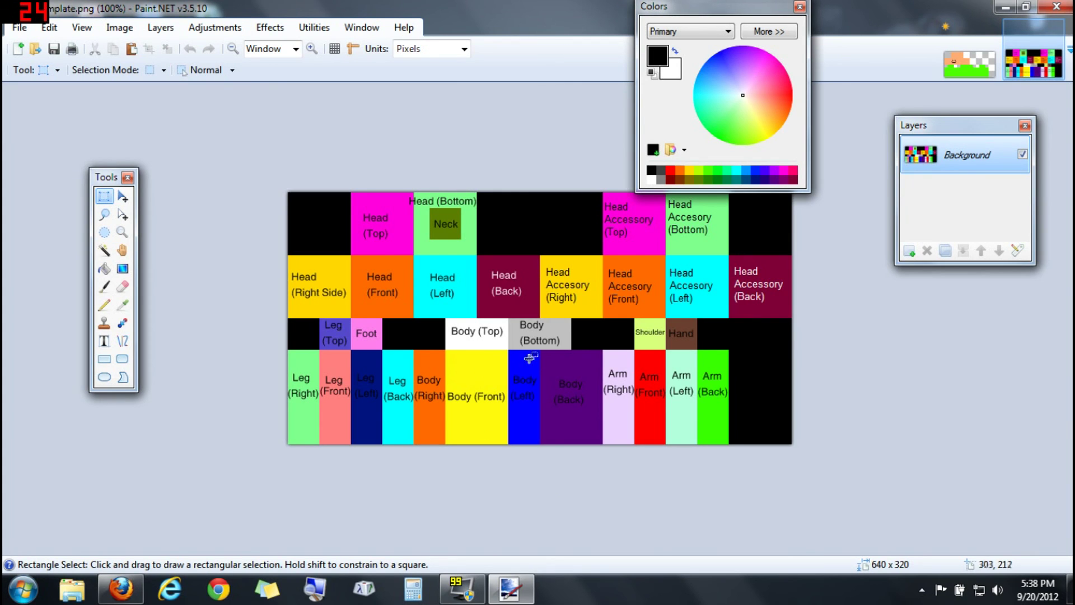
pyautogui.click(970, 62)
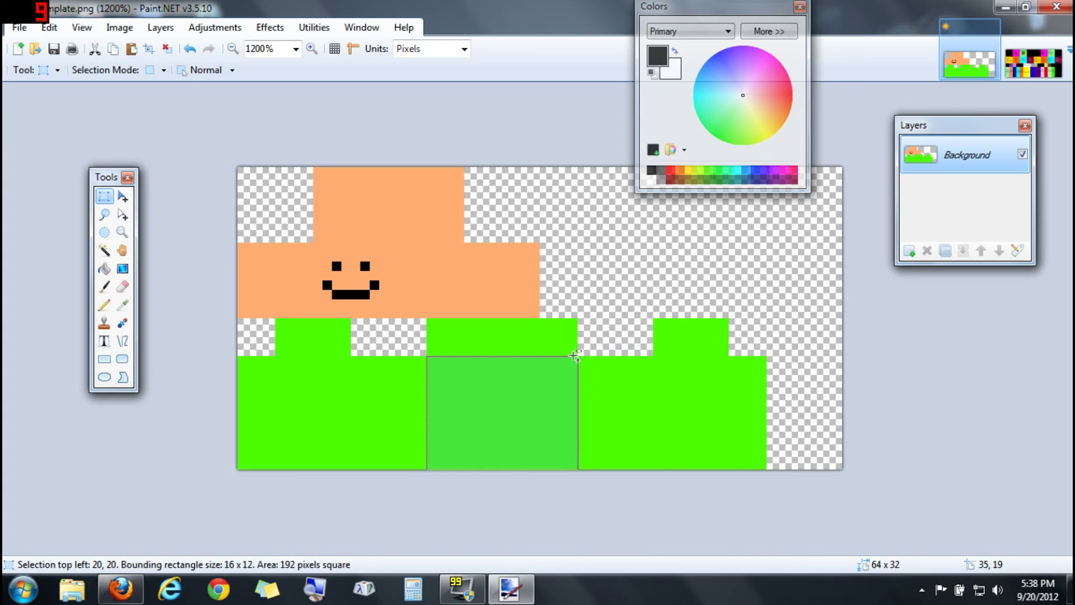
pyautogui.moveTo(579, 362); pyautogui.dragTo(614, 466)
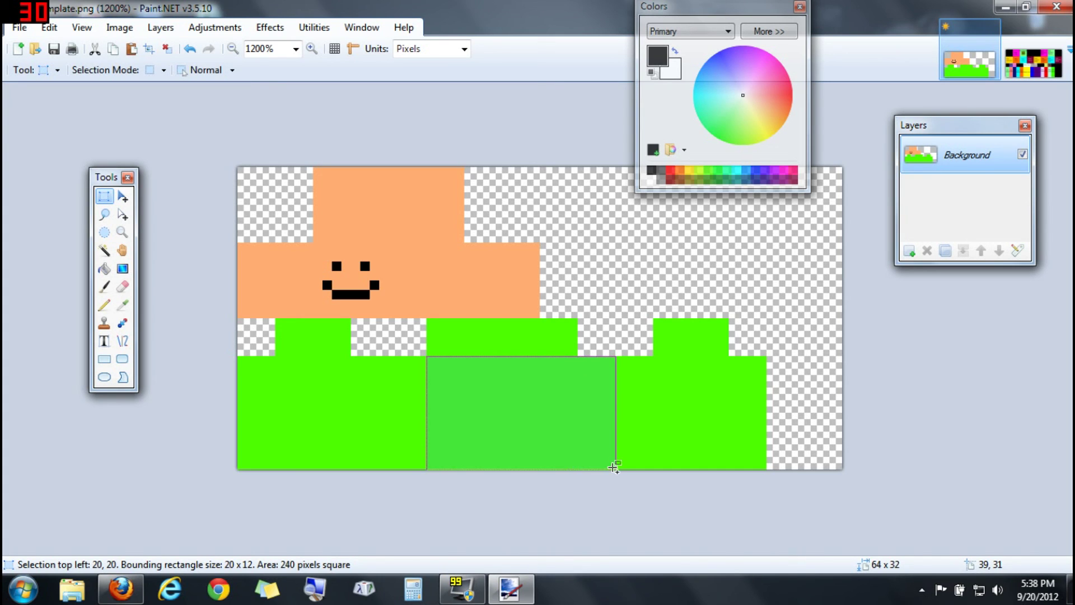
# Drag a gradient over the torso from bright green to dark blue 00007F, adjusting its start and end points
pyautogui.click(122, 268)
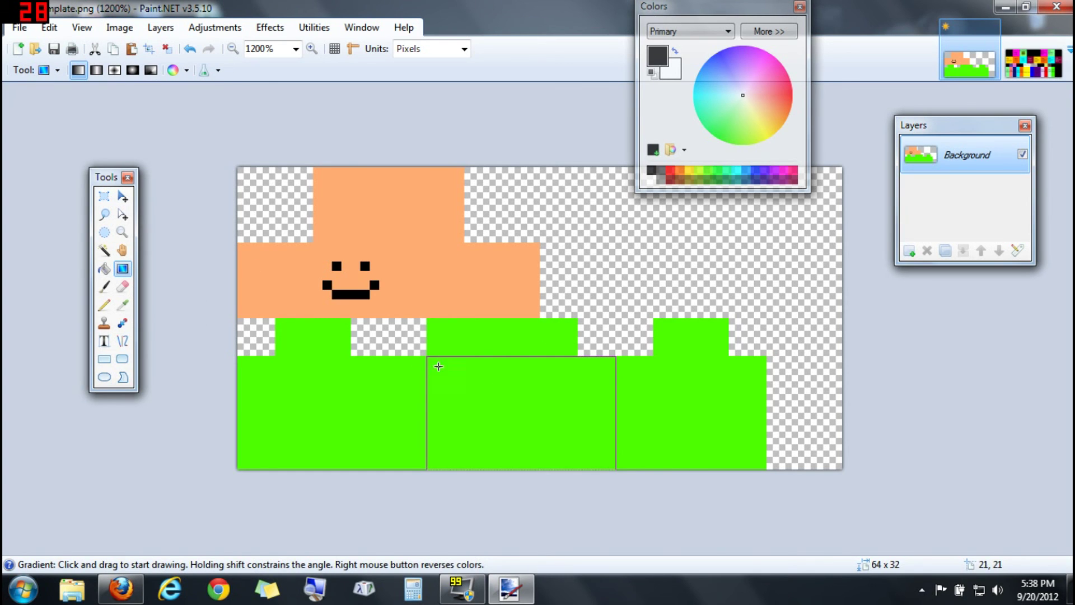
pyautogui.moveTo(438, 366); pyautogui.dragTo(634, 488)
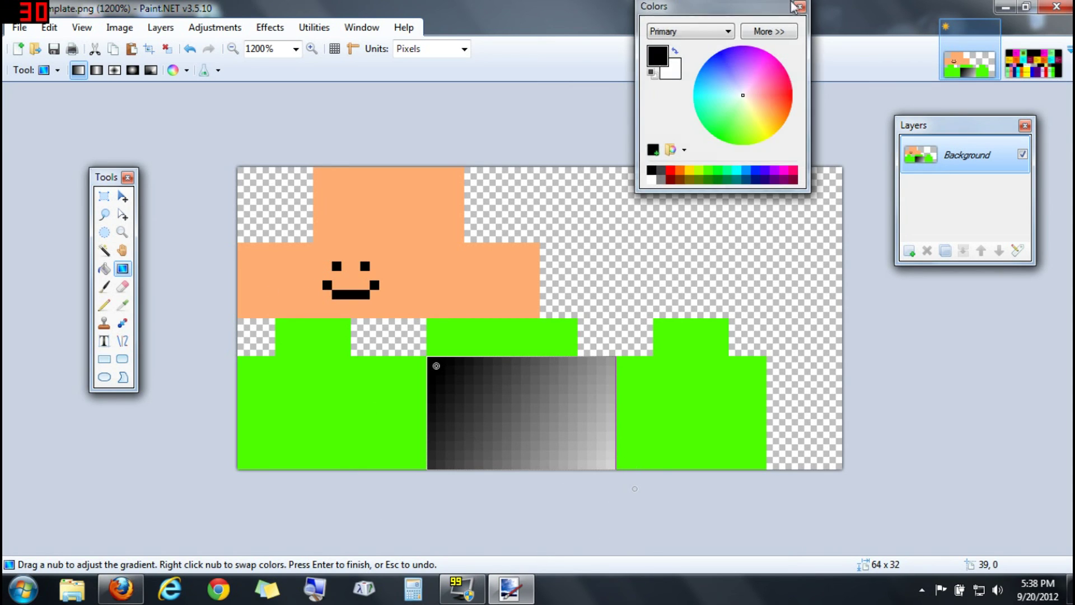
pyautogui.moveTo(745, 93); pyautogui.dragTo(724, 142)
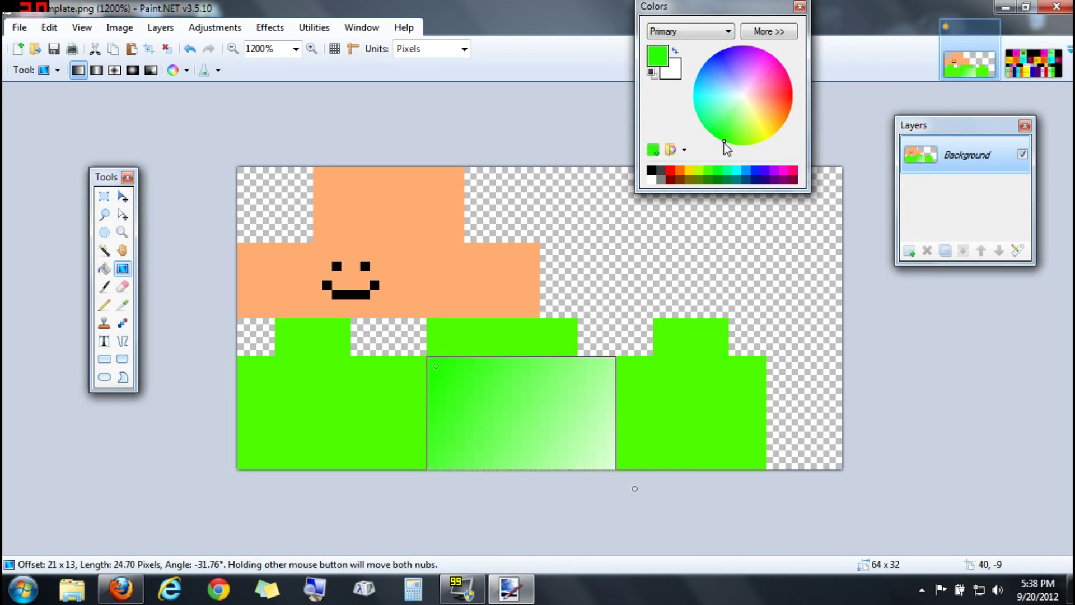
pyautogui.click(674, 70)
pyautogui.moveTo(707, 95); pyautogui.dragTo(717, 52)
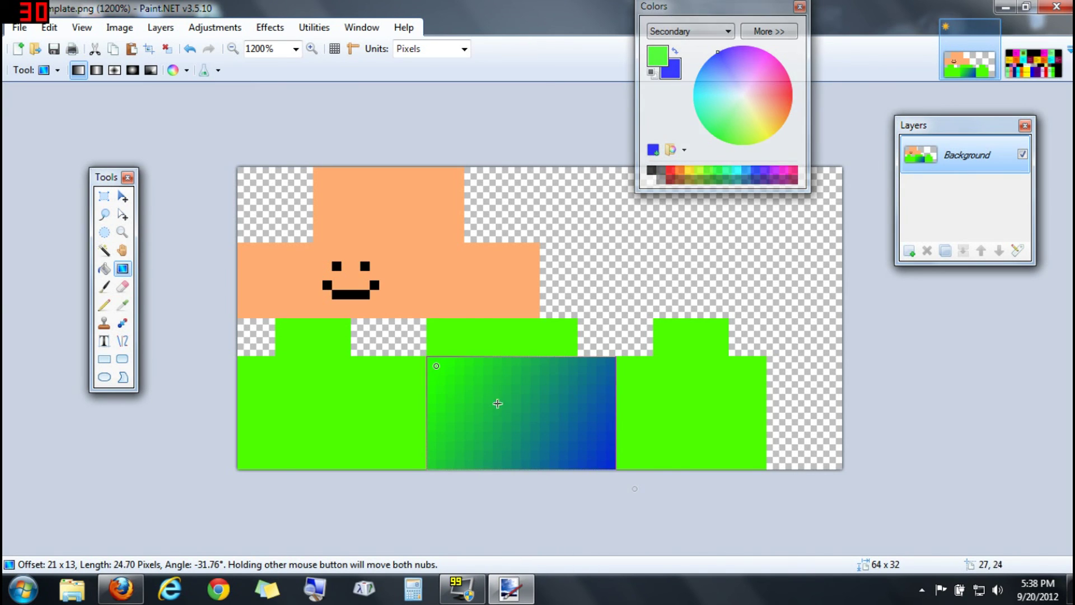
pyautogui.moveTo(755, 11); pyautogui.dragTo(691, 29)
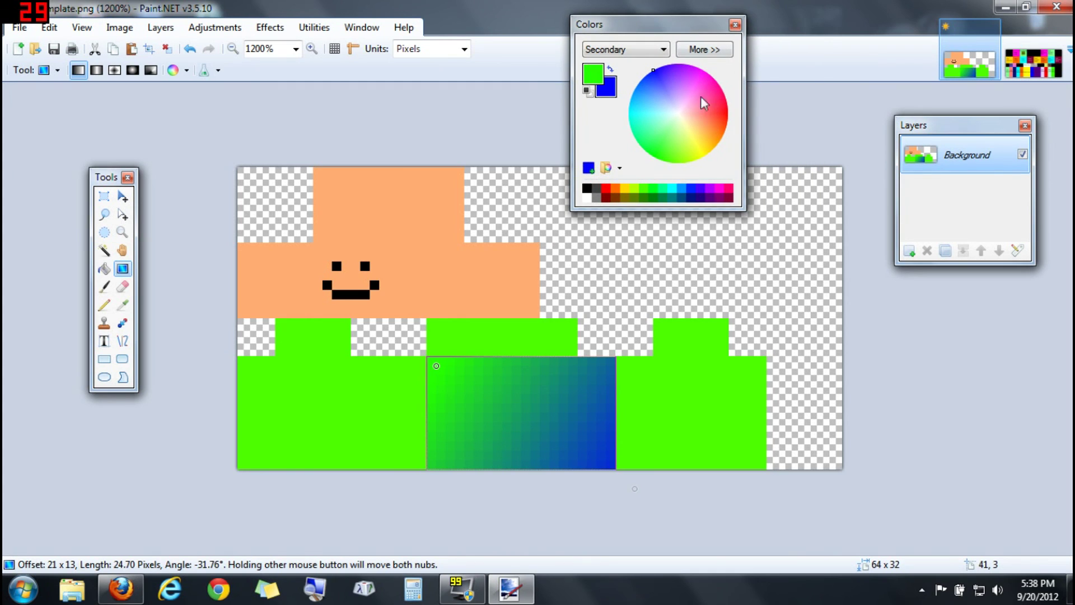
pyautogui.click(704, 49)
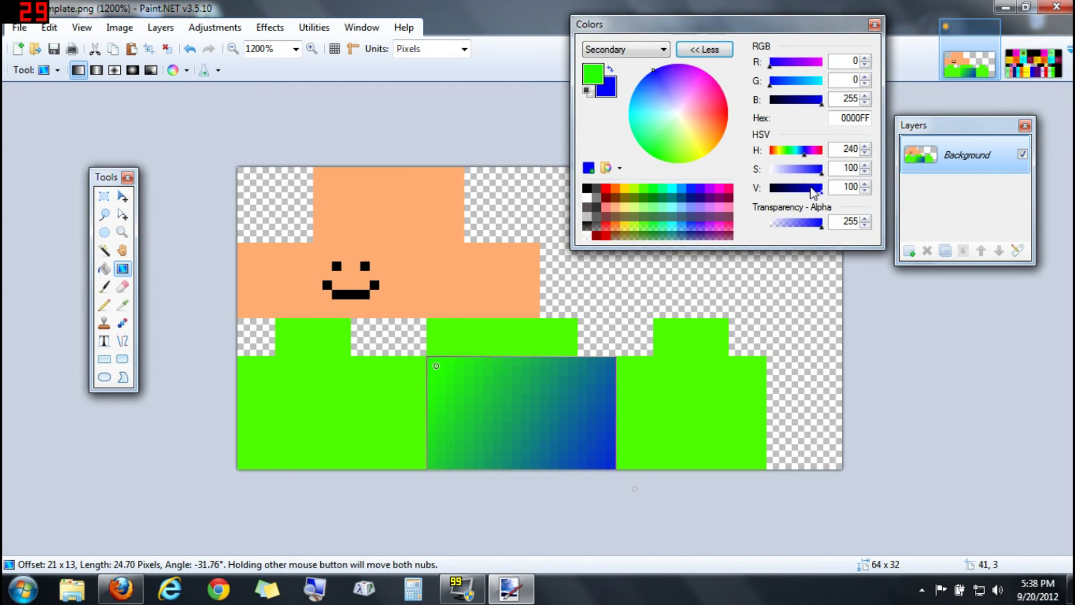
pyautogui.moveTo(820, 193); pyautogui.dragTo(796, 194)
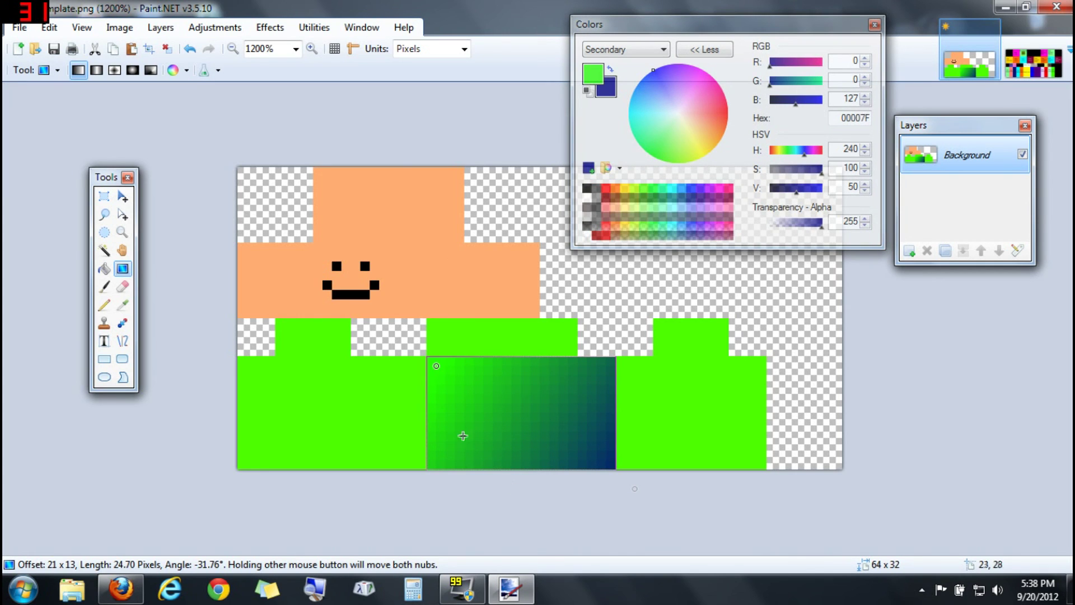
pyautogui.moveTo(440, 372); pyautogui.dragTo(406, 331)
pyautogui.moveTo(638, 490); pyautogui.dragTo(672, 517)
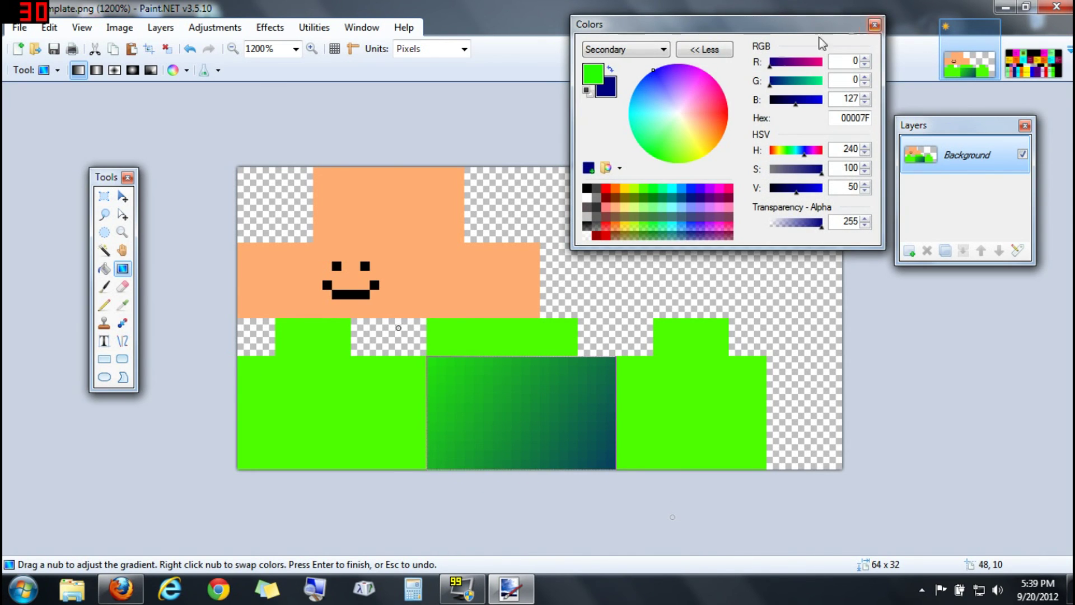
pyautogui.click(704, 50)
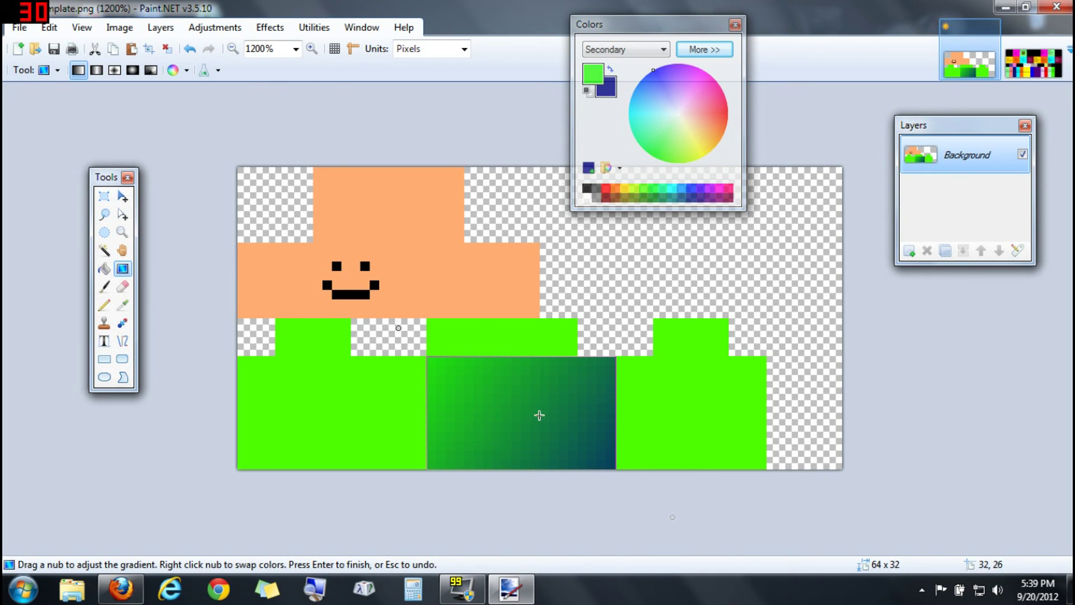
# Commit the gradient by switching to the Recolor tool, then browse the menus without choosing anything
pyautogui.press('r')
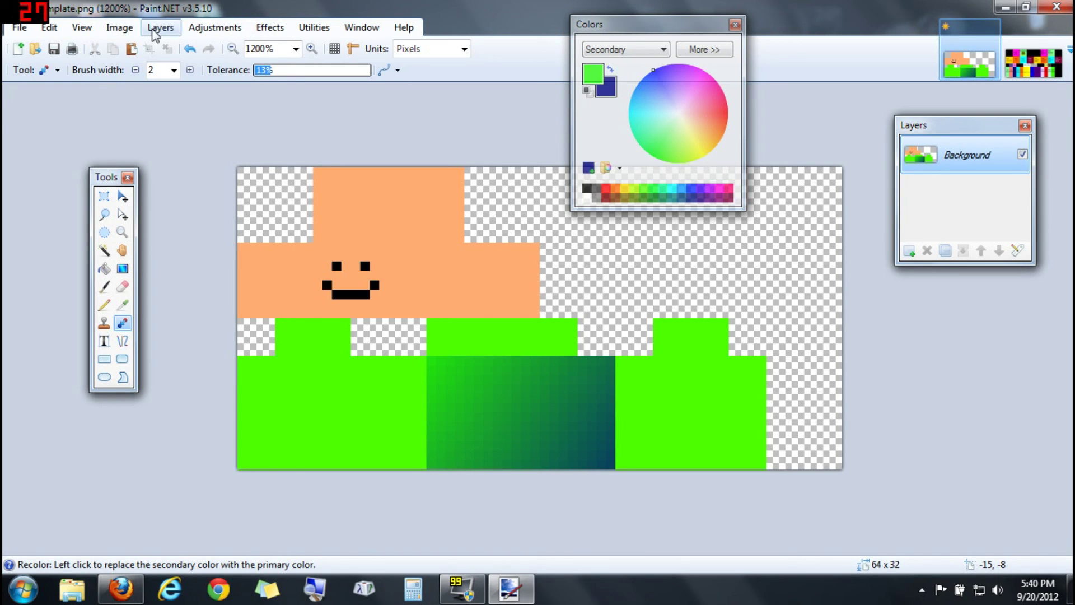
pyautogui.click(119, 29)
pyautogui.click(155, 34)
pyautogui.click(241, 32)
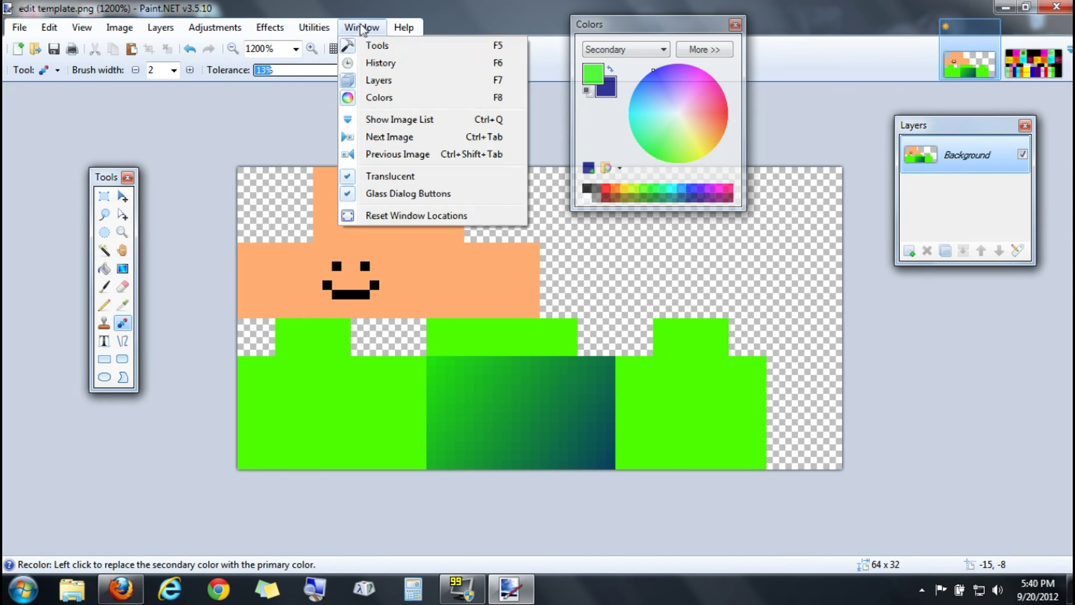
pyautogui.moveTo(407, 40)
pyautogui.moveTo(363, 28)
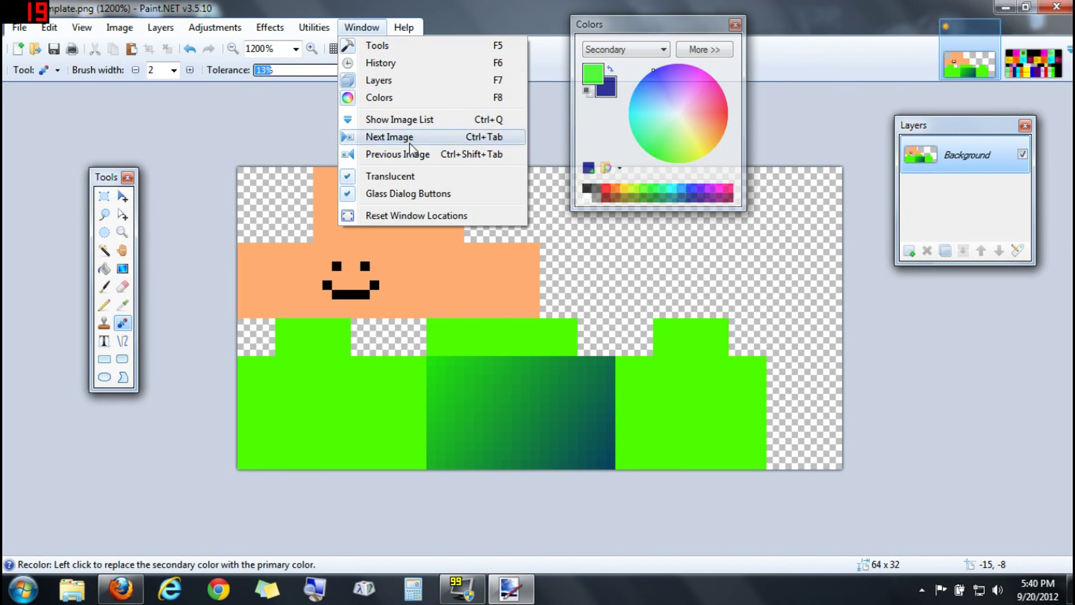
pyautogui.click(498, 6)
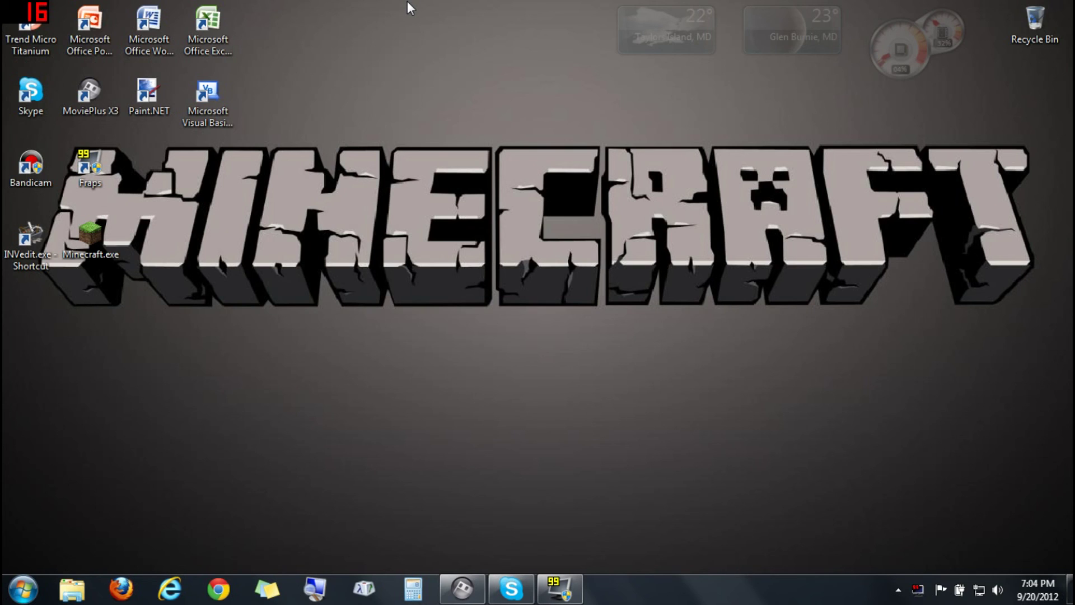
# Launch Paint.NET, open edit template.png and zoom the canvas in to 700%
pyautogui.click(149, 94)
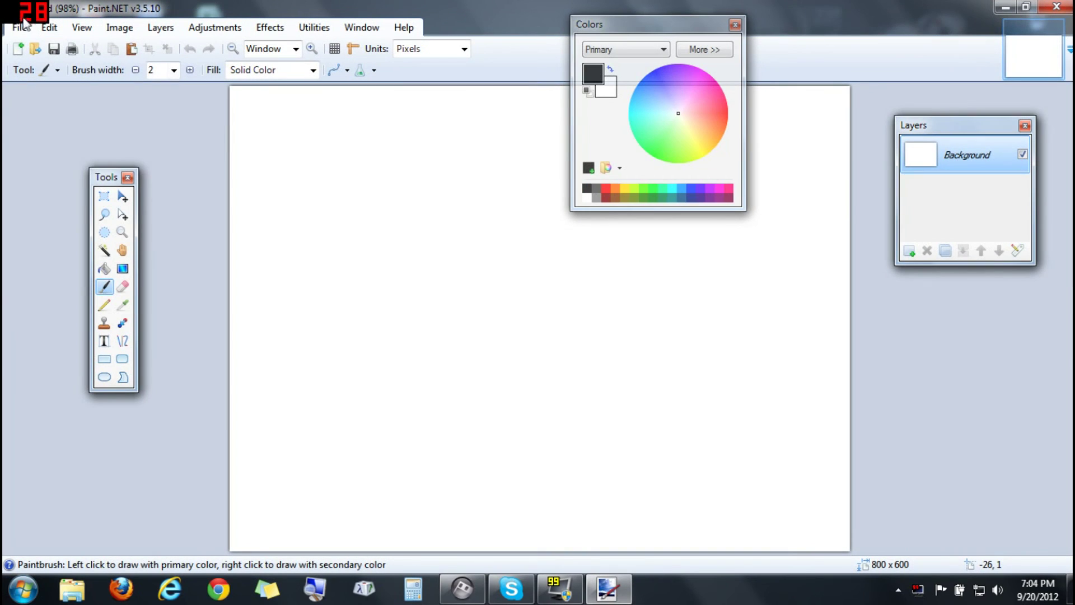
pyautogui.click(20, 27)
pyautogui.click(51, 63)
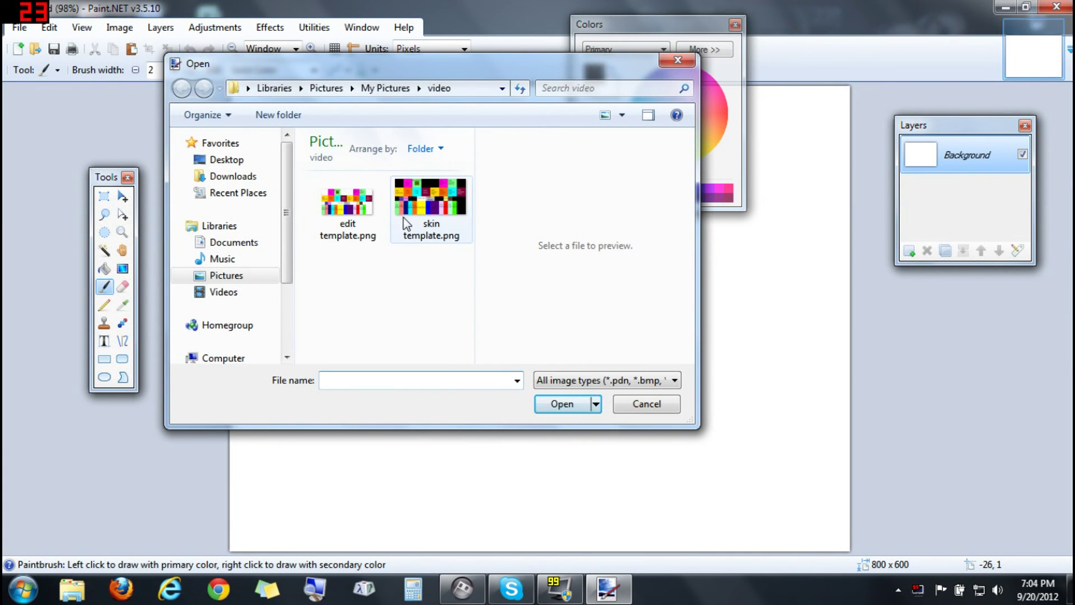
pyautogui.click(348, 221)
pyautogui.click(552, 402)
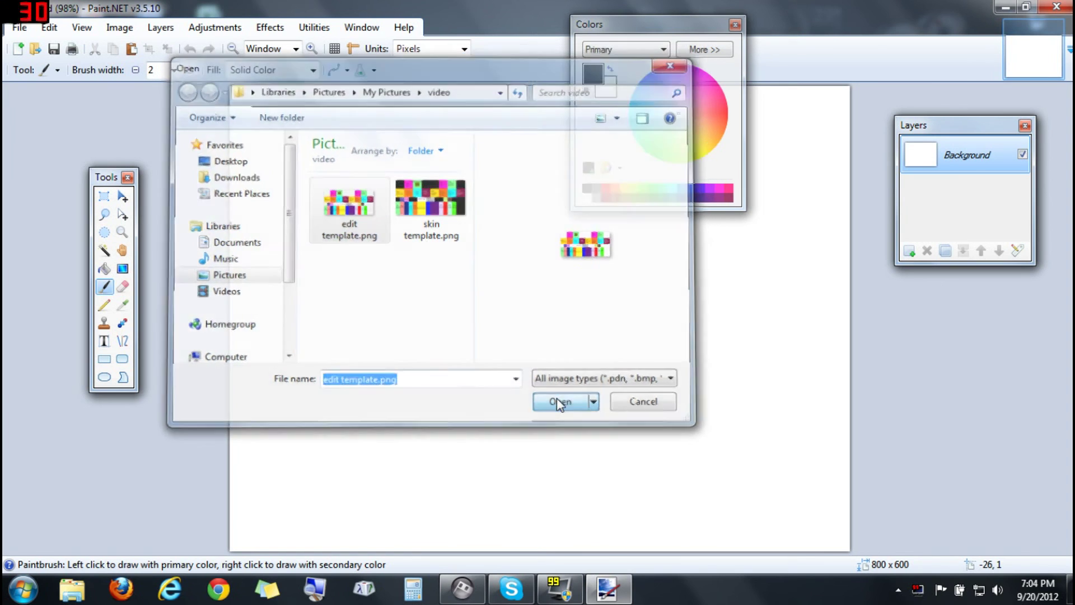
pyautogui.click(310, 50)
pyautogui.click(311, 49)
pyautogui.click(310, 49)
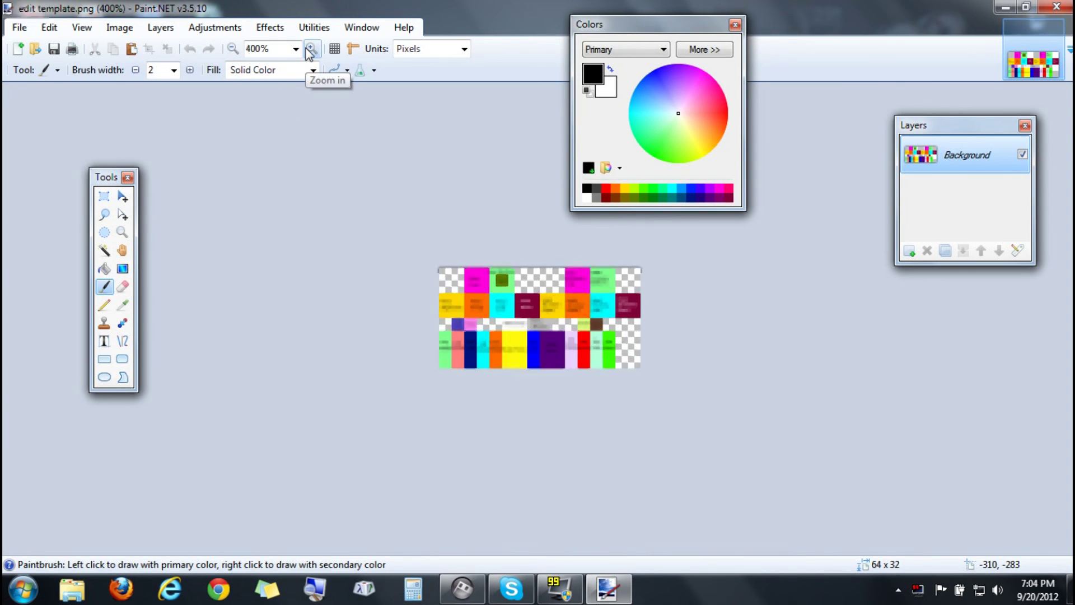
pyautogui.click(311, 50)
pyautogui.click(311, 50)
pyautogui.click(310, 50)
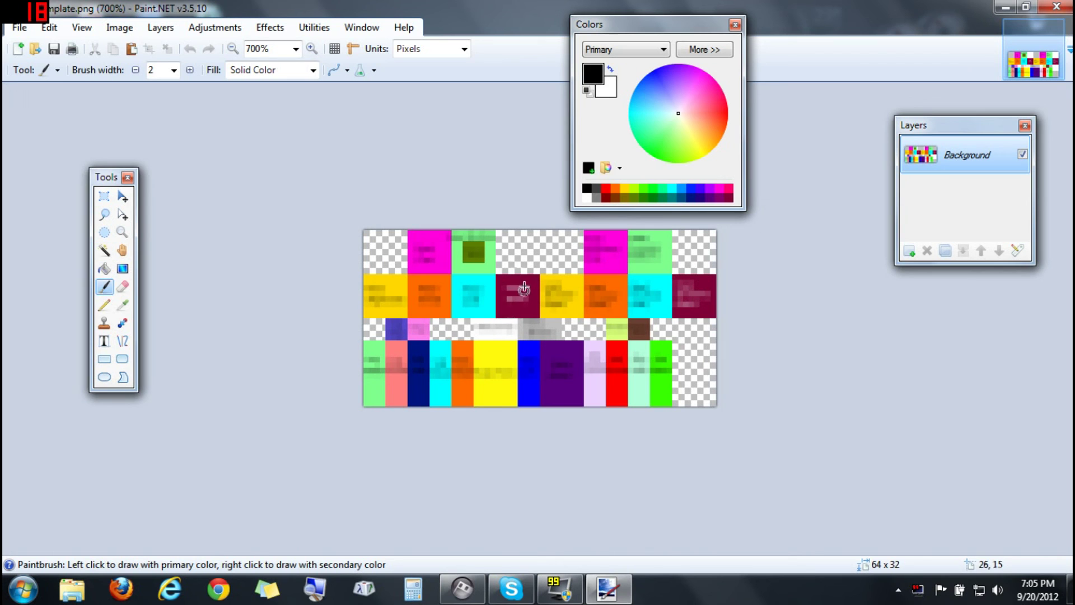
# Cancel a Save As, then draw a black one-pixel pencil scribble across the template
pyautogui.click(20, 26)
pyautogui.click(52, 154)
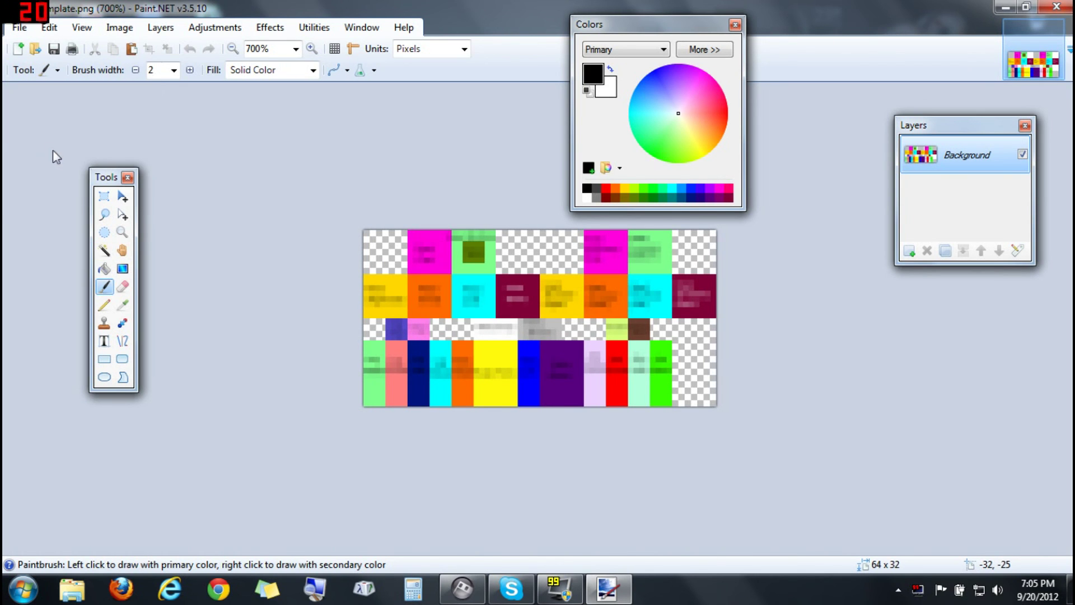
pyautogui.click(689, 60)
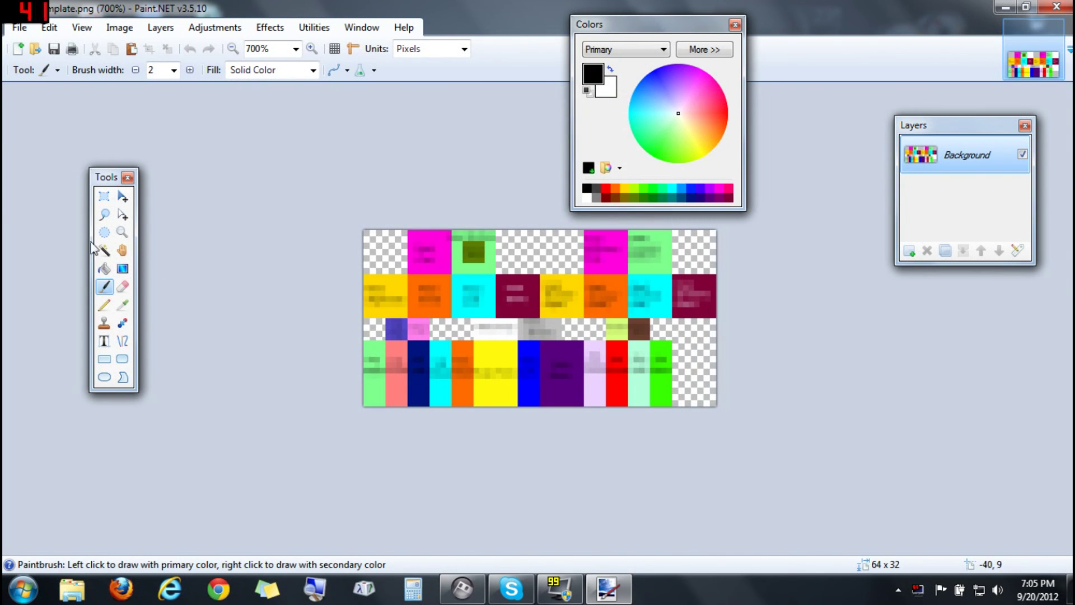
pyautogui.click(105, 305)
pyautogui.moveTo(426, 332)
pyautogui.mouseDown()
pyautogui.moveTo(440, 241)
pyautogui.moveTo(561, 327)
pyautogui.moveTo(603, 259)
pyautogui.mouseUp()
# Save the scribbled template as test.png, accepting the PNG save configuration
pyautogui.click(21, 29)
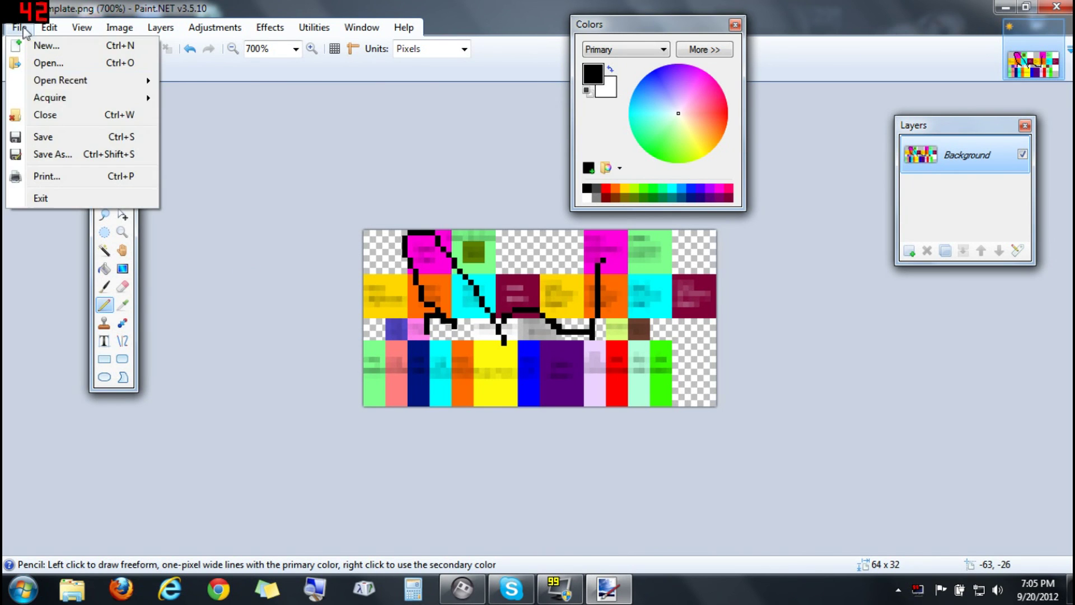
pyautogui.click(51, 154)
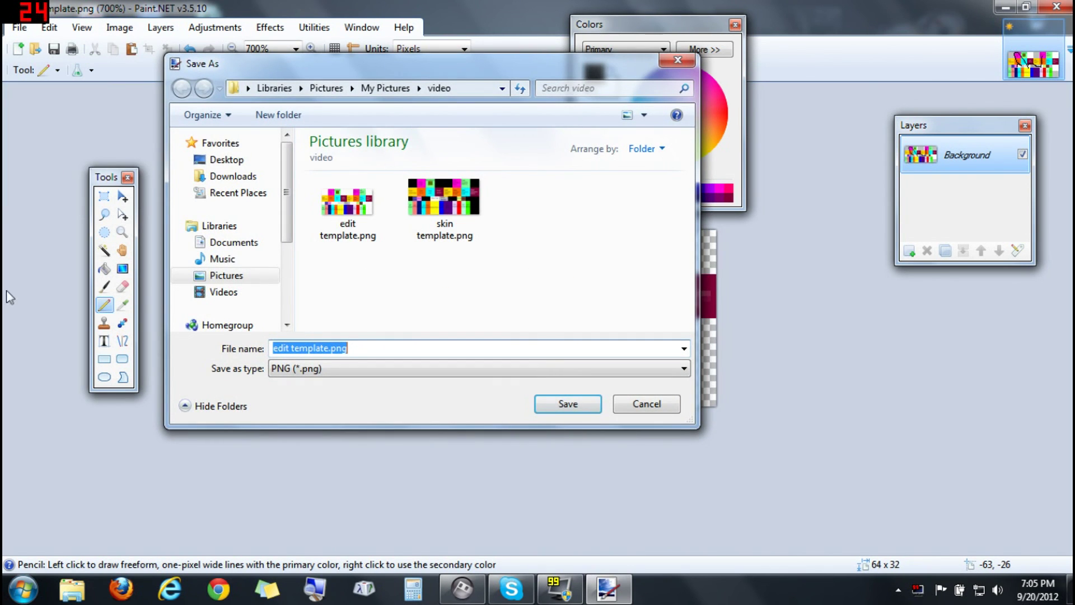
pyautogui.press('BackSpace')
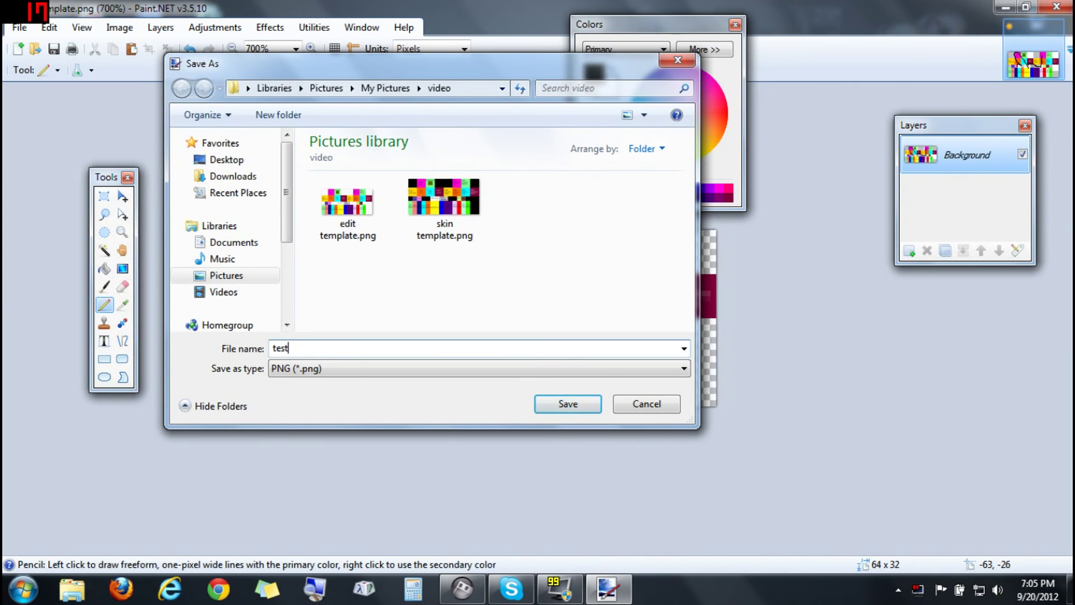
pyautogui.write('test.png')
pyautogui.press('Return')
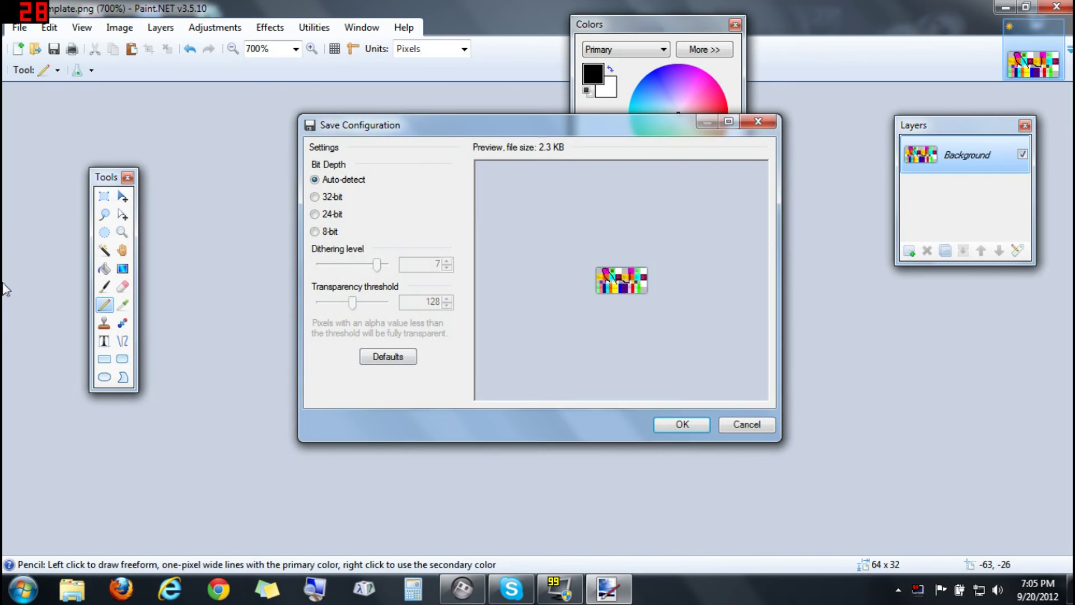
pyautogui.click(680, 423)
# Reopen edit template.png, zoom in, and draw a black pencil line across the orange and cyan cells
pyautogui.click(20, 28)
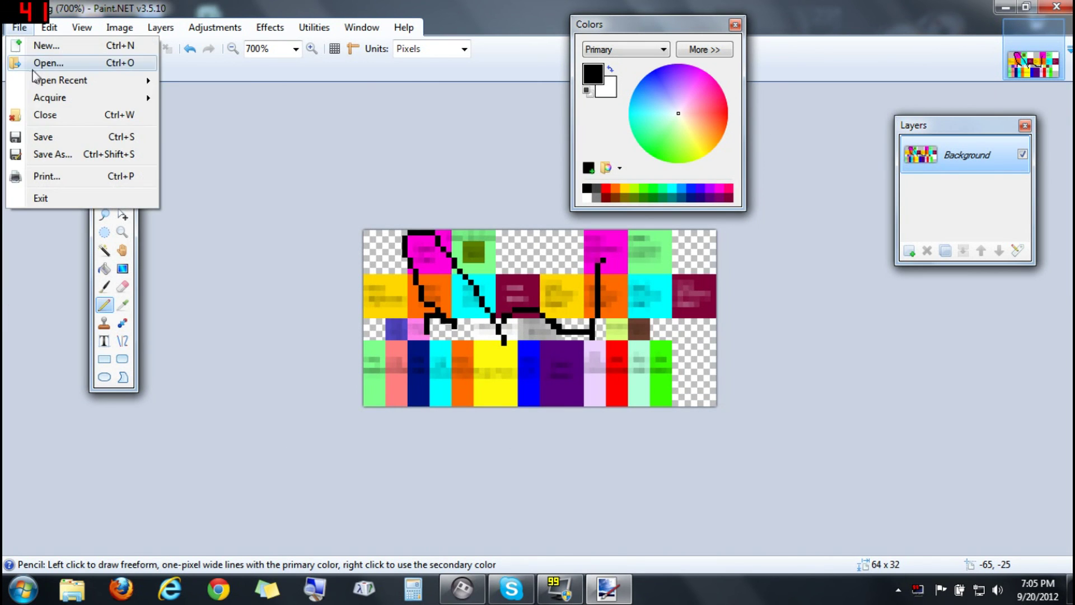
pyautogui.click(36, 60)
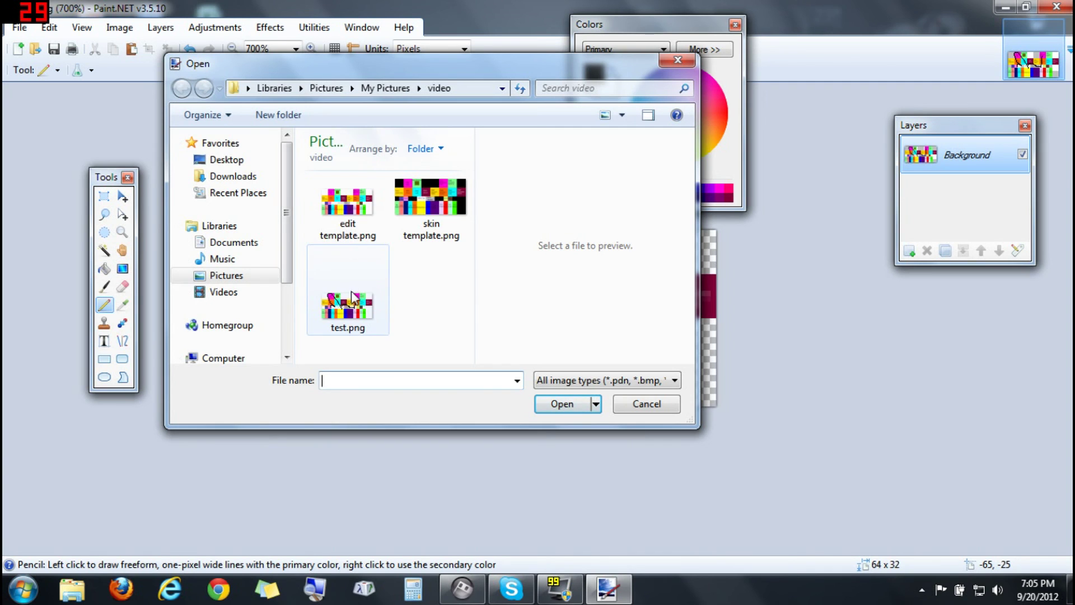
pyautogui.doubleClick(363, 192)
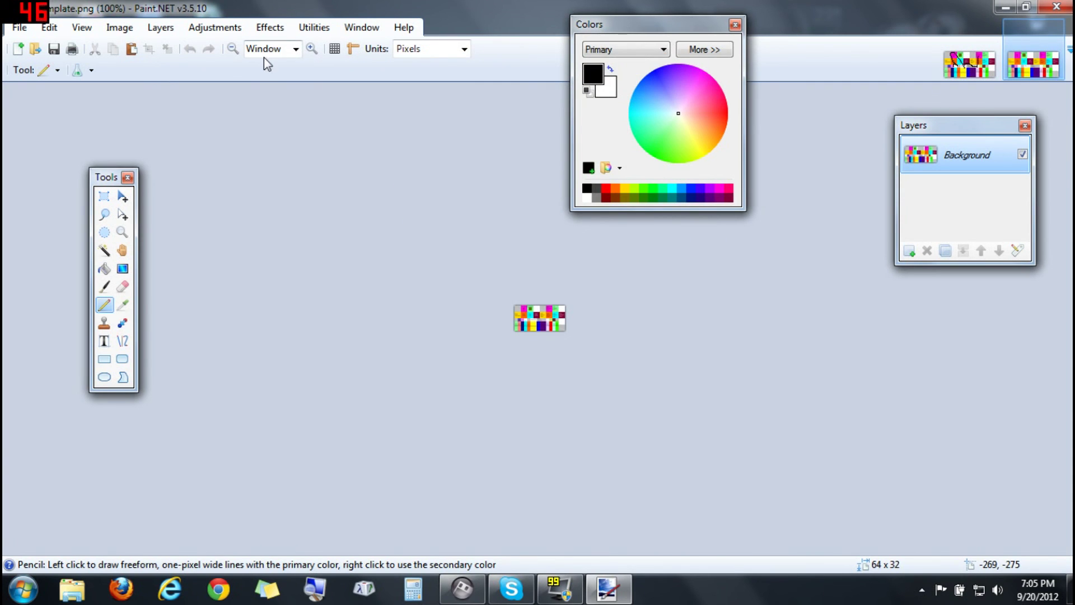
pyautogui.click(312, 49)
pyautogui.moveTo(447, 303); pyautogui.dragTo(495, 303)
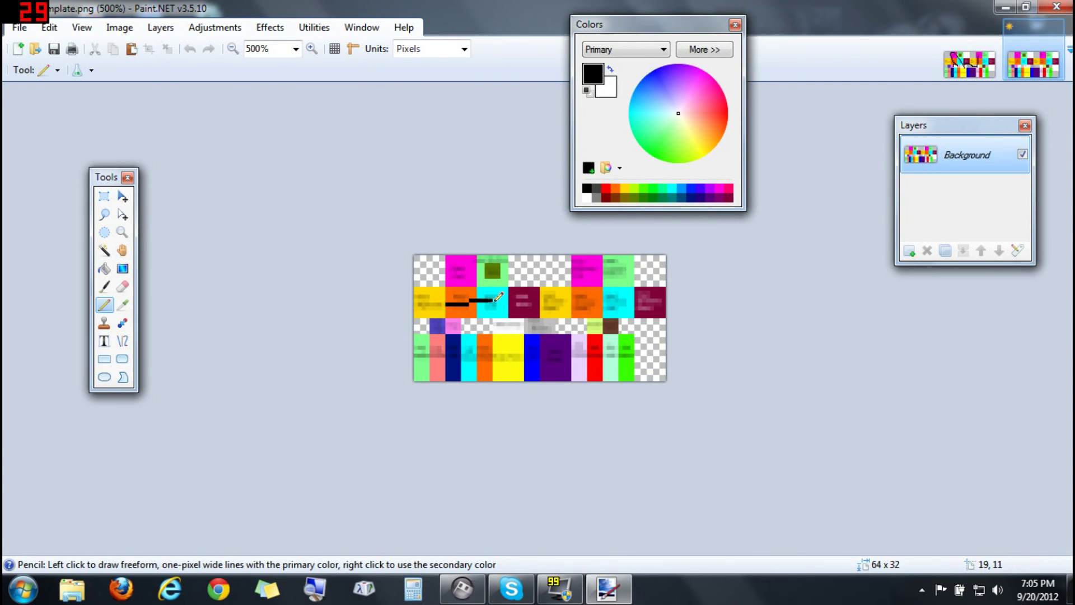
# From the Save As dialog, delete the old test.png file and confirm
pyautogui.click(19, 27)
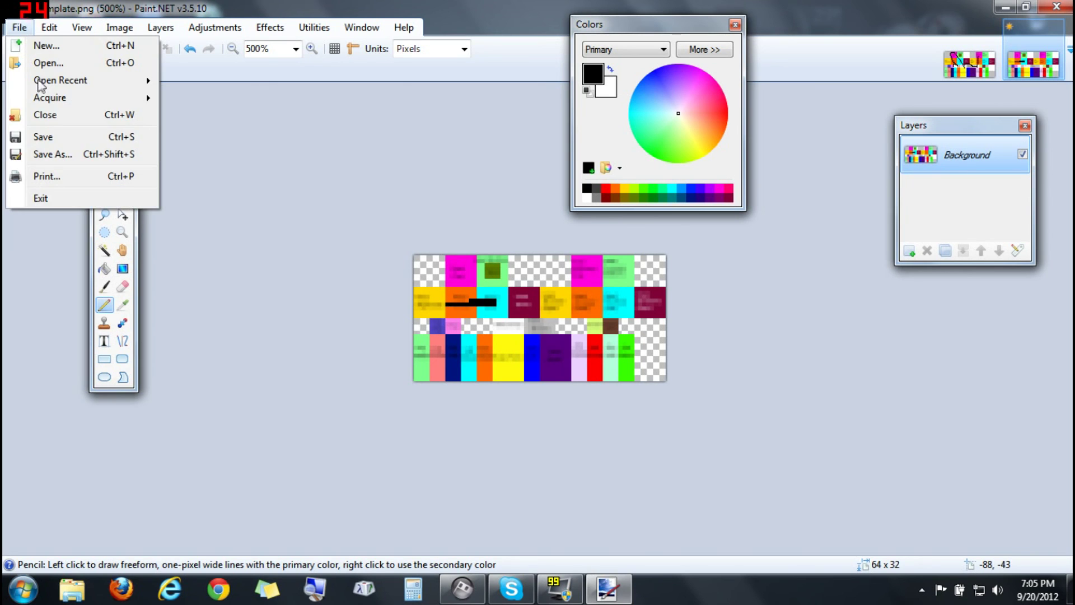
pyautogui.click(51, 154)
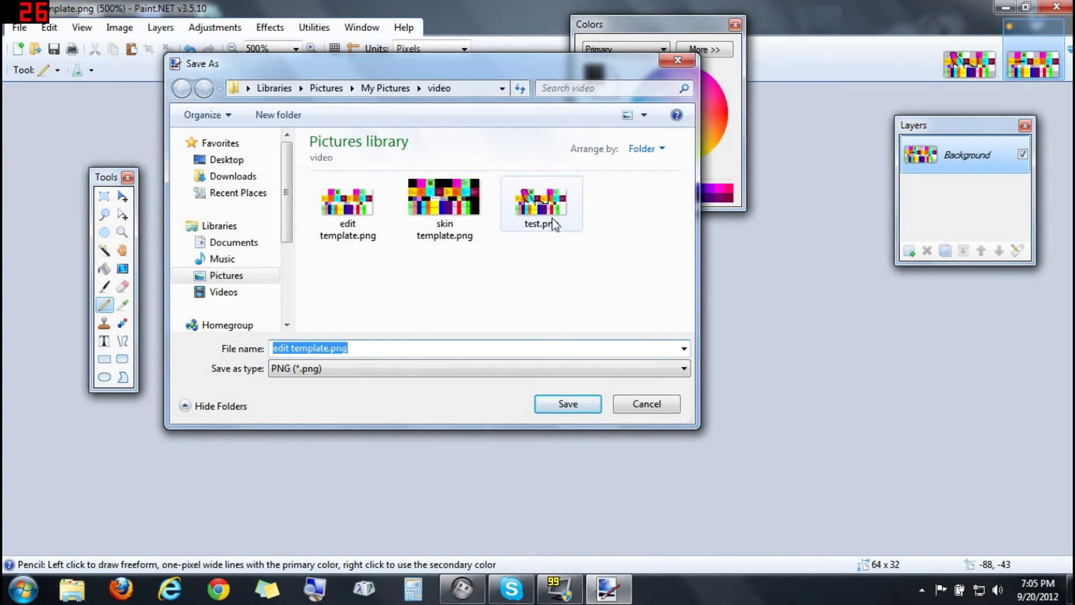
pyautogui.click(552, 220)
pyautogui.press('Delete')
pyautogui.press('Return')
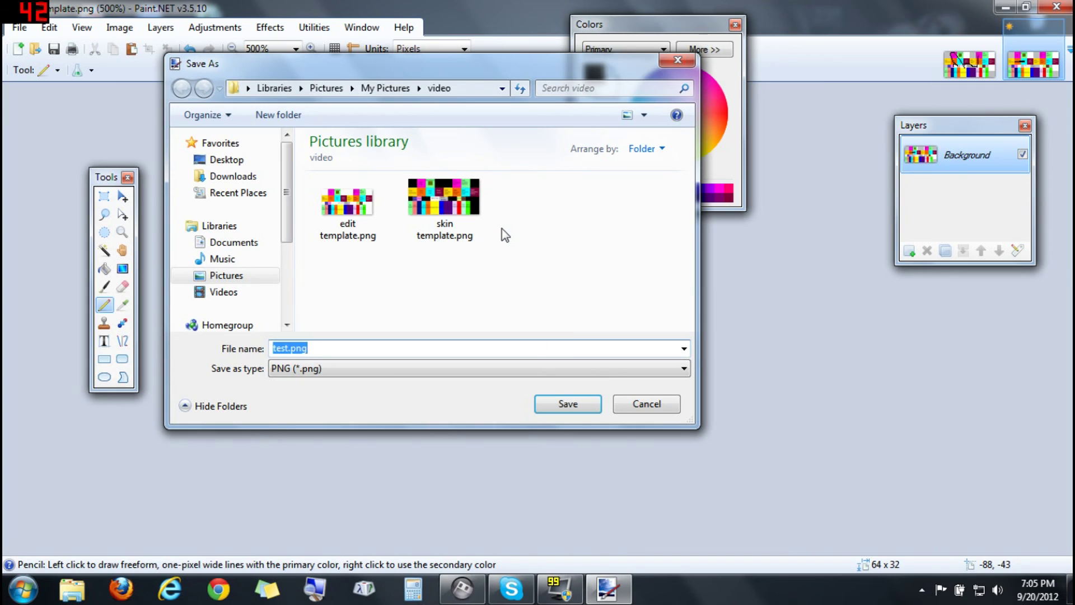